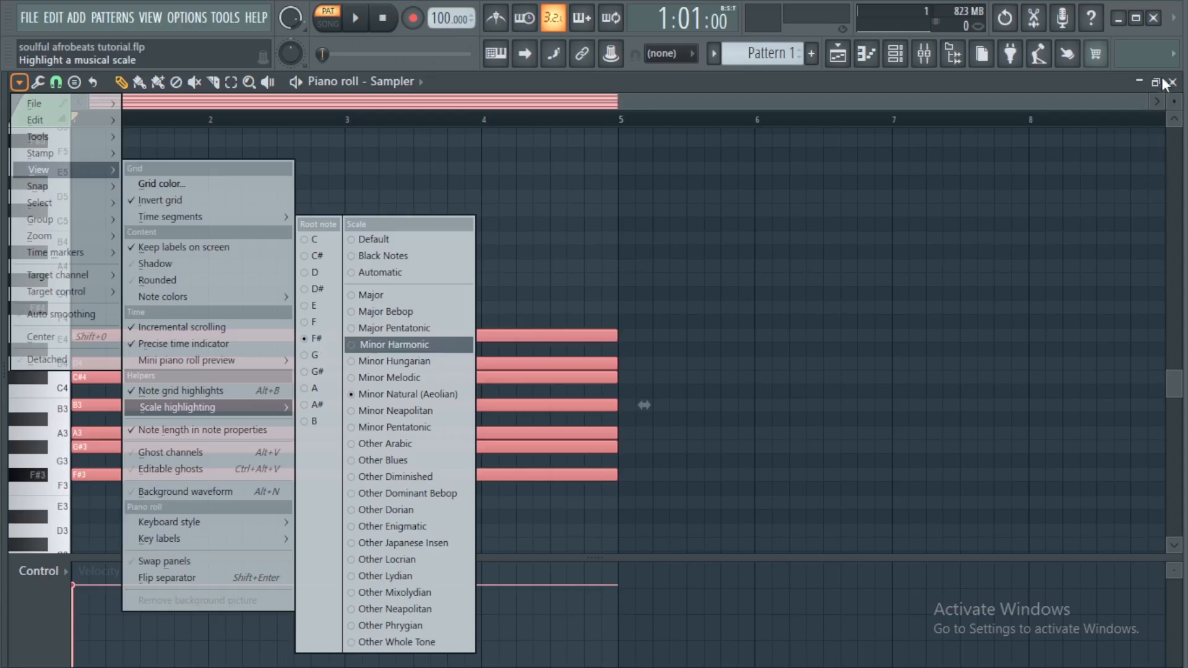
# Close the Sampler piano roll and open the piano roll for the FL Keys channel
pyautogui.click(1172, 83)
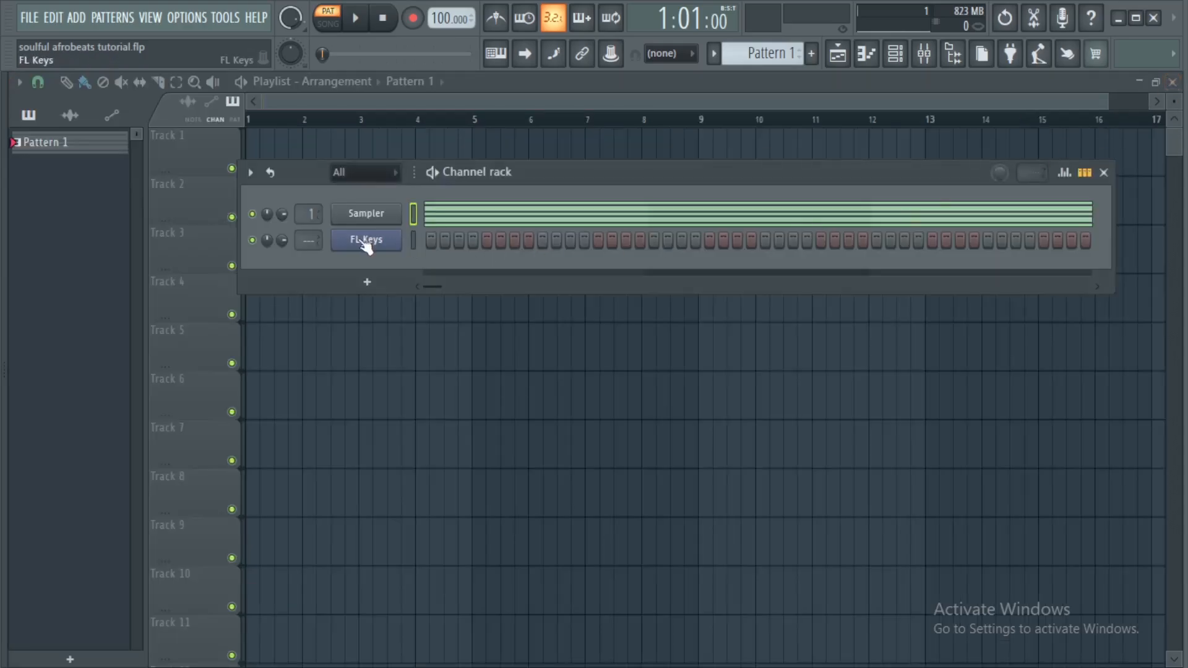
pyautogui.rightClick(366, 245)
pyautogui.click(427, 241)
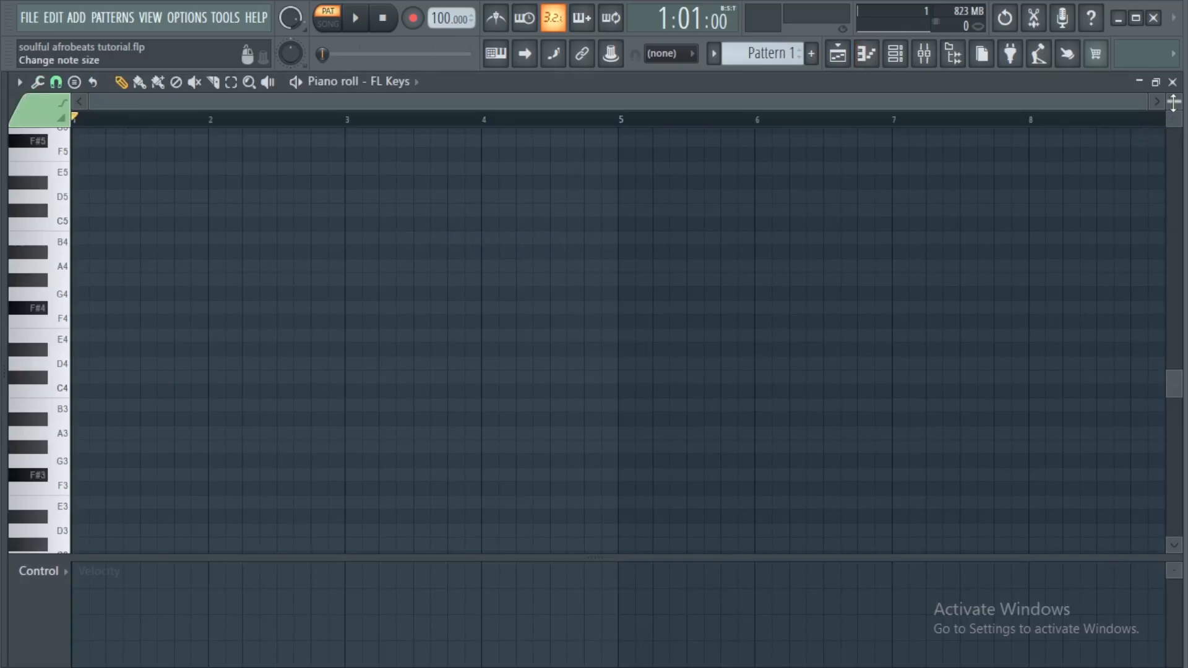
# Place a D5 note at bar 1 and lengthen it to about 1.6 bars
pyautogui.moveTo(1173, 103); pyautogui.dragTo(1173, 99)
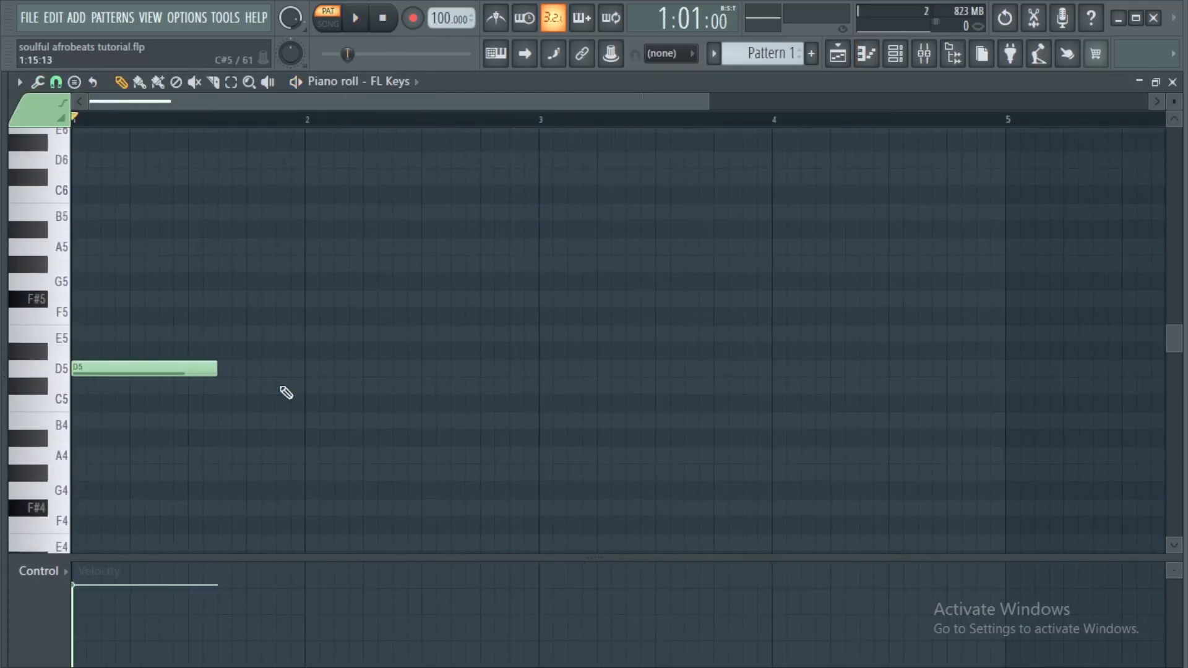
pyautogui.press('space')
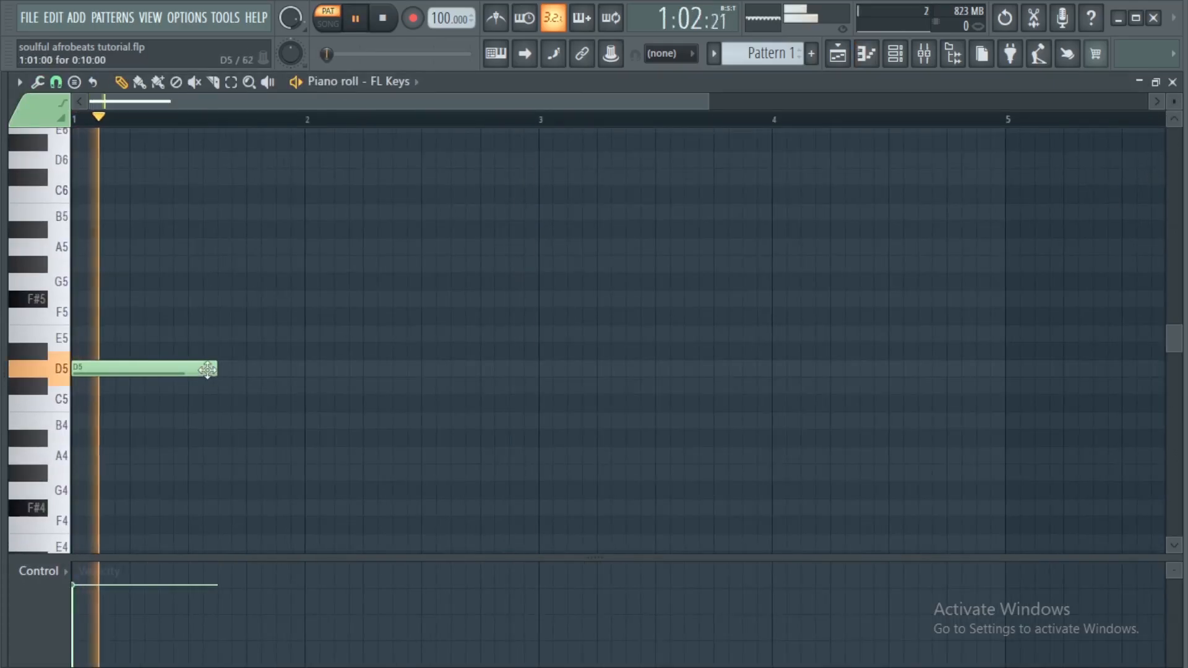
pyautogui.press('space')
pyautogui.moveTo(254, 374); pyautogui.dragTo(444, 396)
pyautogui.scroll(-2, 338, 452)
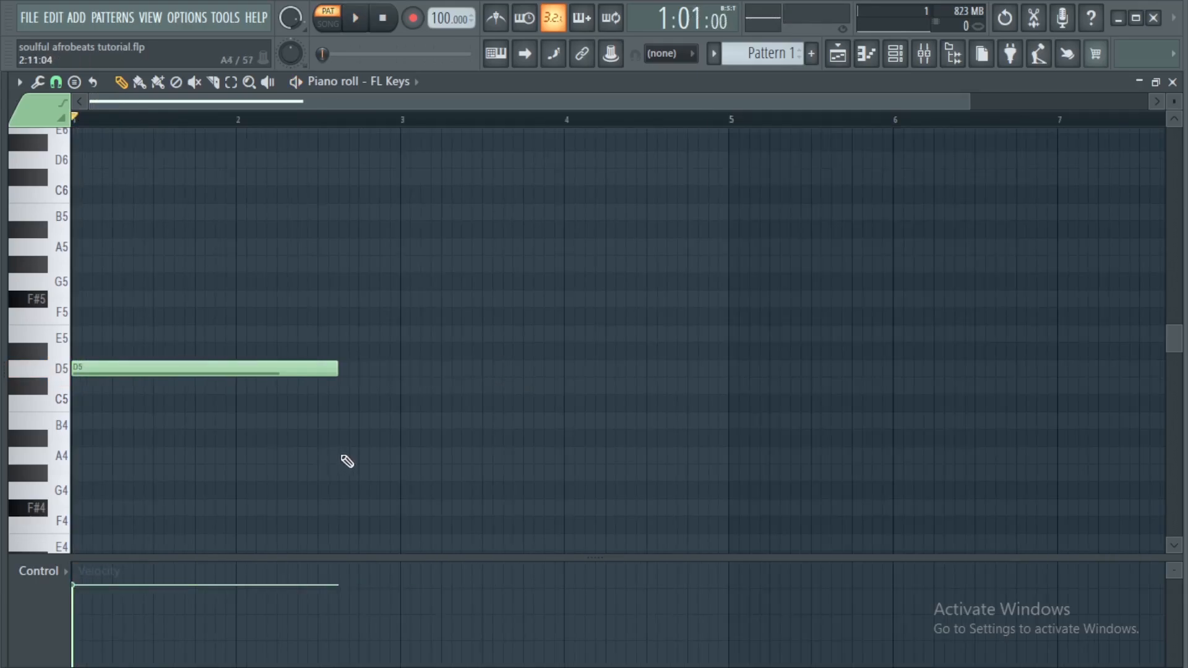
# Add an A4 note starting at about bar 2.6 and ending at bar 3
pyautogui.click(339, 455)
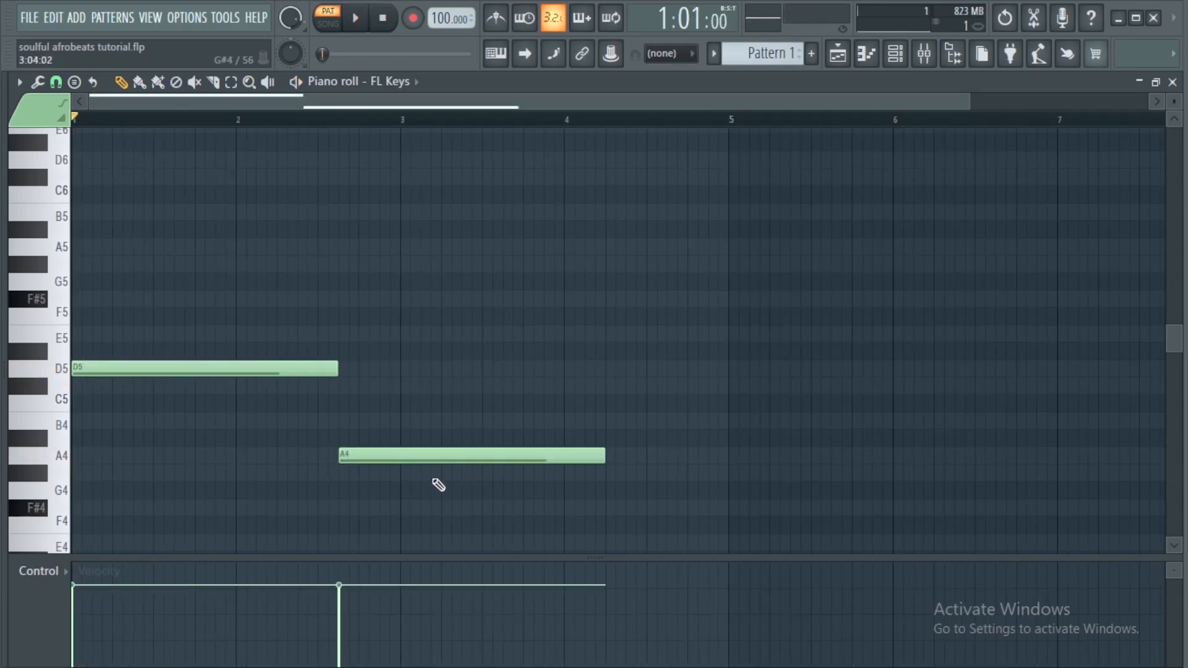
pyautogui.moveTo(407, 407); pyautogui.dragTo(430, 500)
pyautogui.rightClick(461, 458)
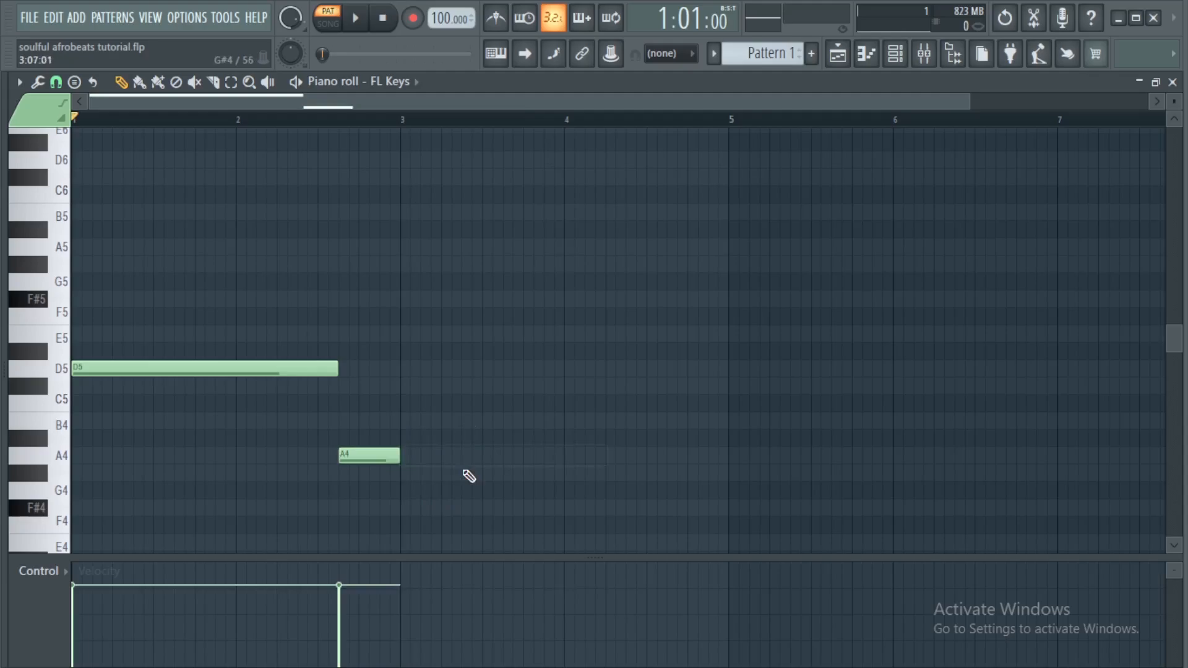
# Add a long B4 note at bar 3 and a short F#4 note at about bar 4.6
pyautogui.click(311, 371)
pyautogui.click(432, 418)
pyautogui.scroll(-3, 546, 477)
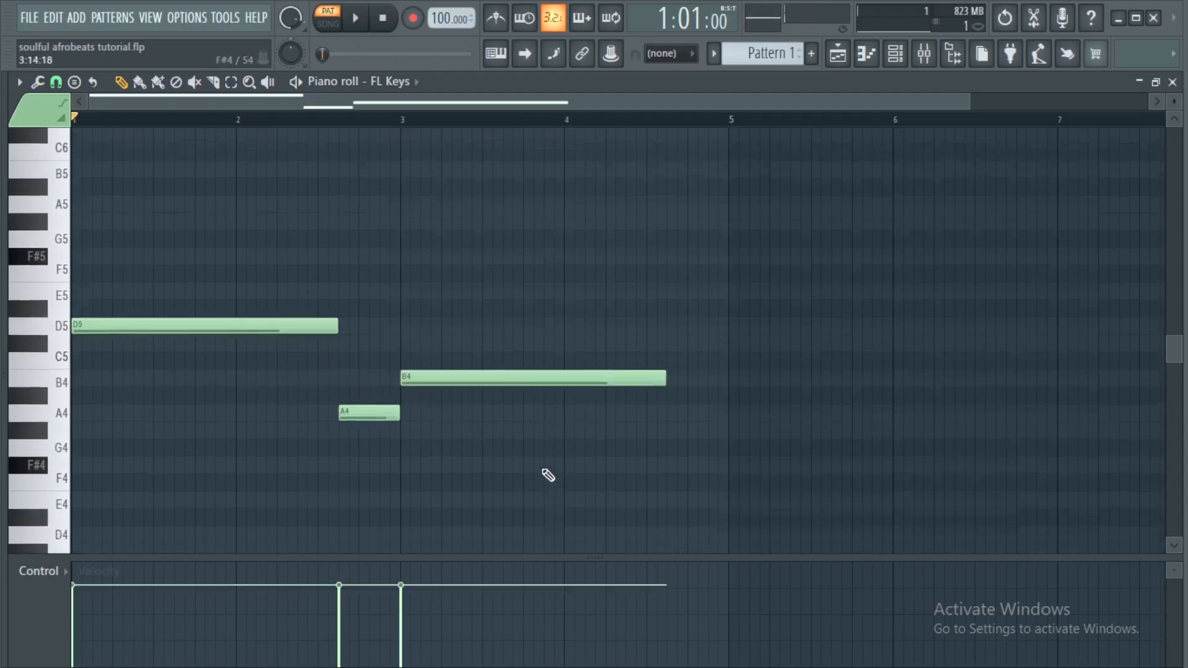
pyautogui.click(673, 455)
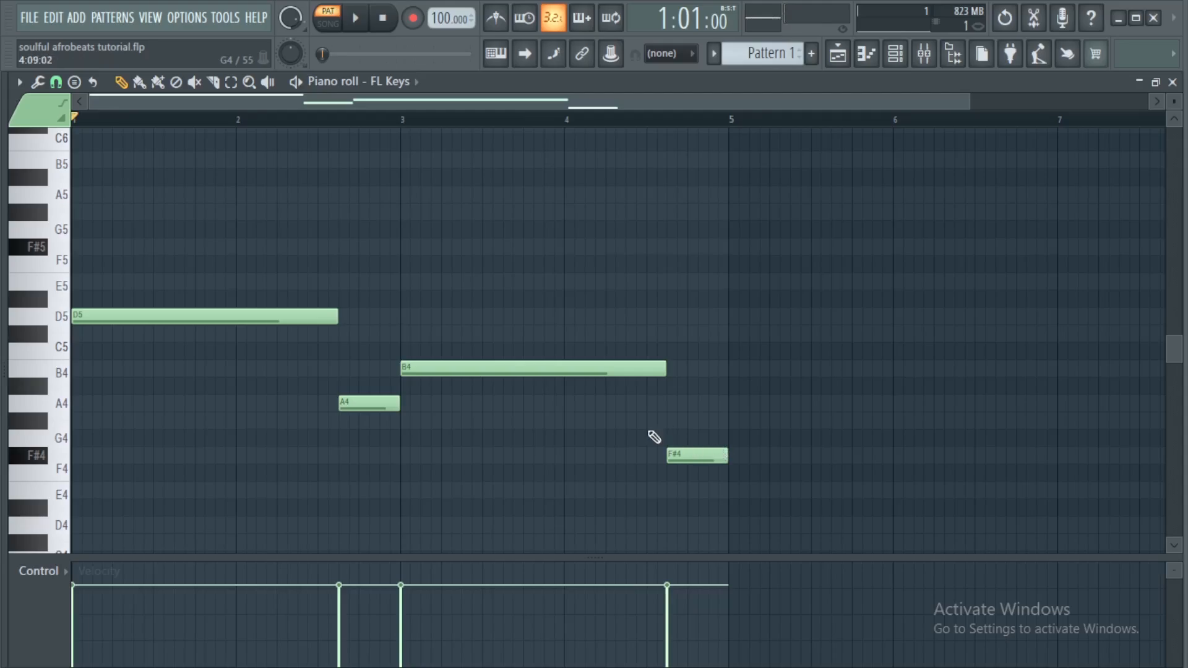
# Stack F#5 and A5 notes above the D5 note to form the first chord
pyautogui.scroll(3, 425, 483)
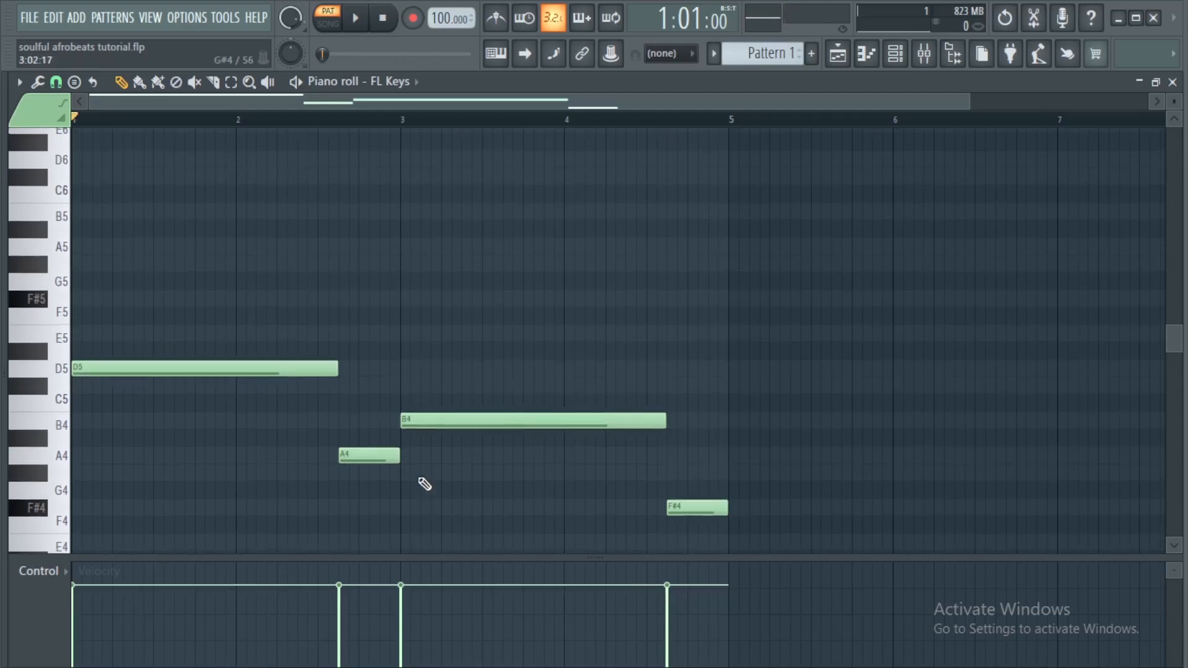
pyautogui.click(200, 373)
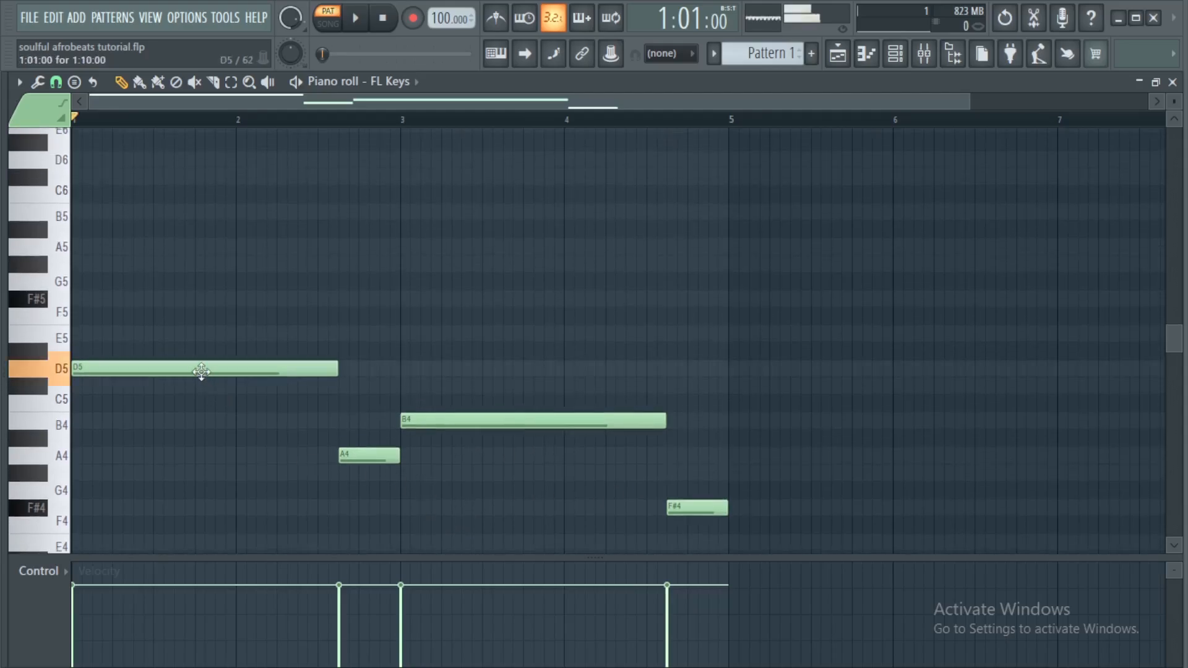
pyautogui.click(94, 300)
pyautogui.click(93, 246)
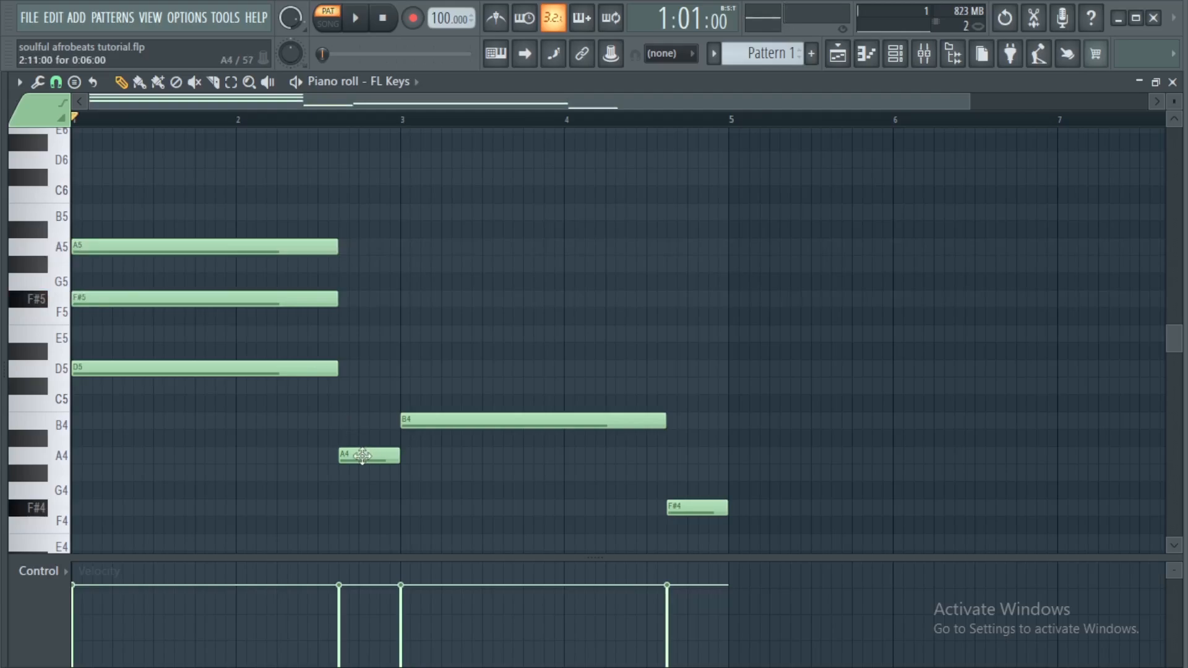
# Add C#5 and E5 above the A4 note, and D5 and F#5 above the B4 note
pyautogui.click(344, 386)
pyautogui.click(345, 332)
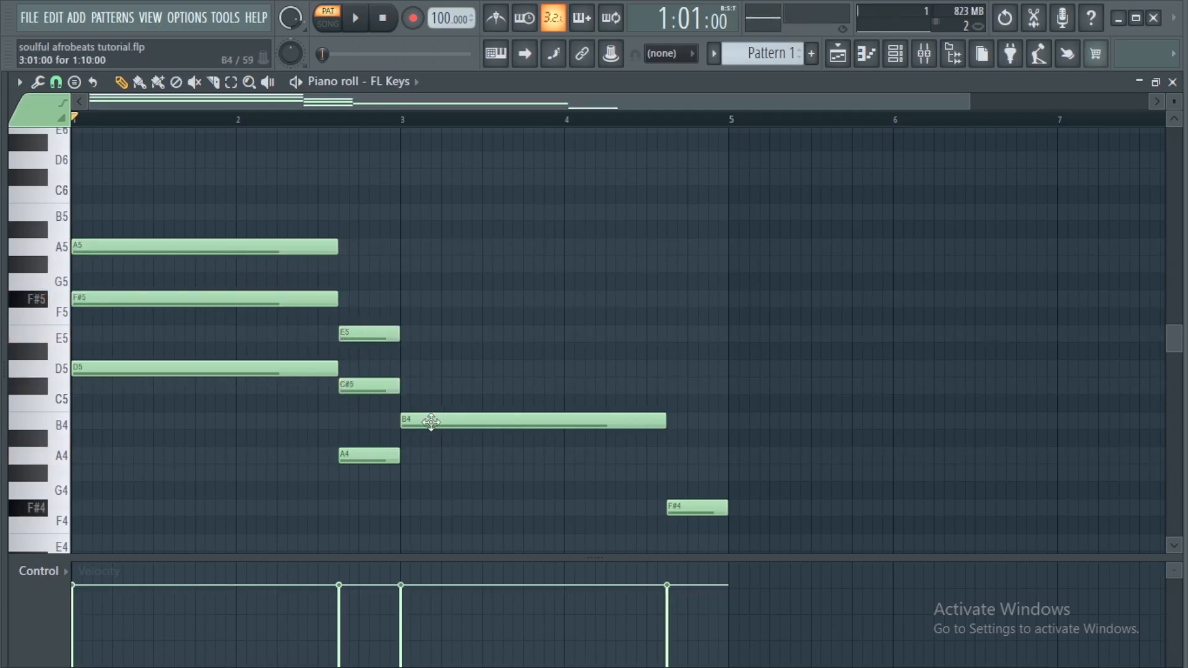
pyautogui.click(406, 369)
pyautogui.click(408, 299)
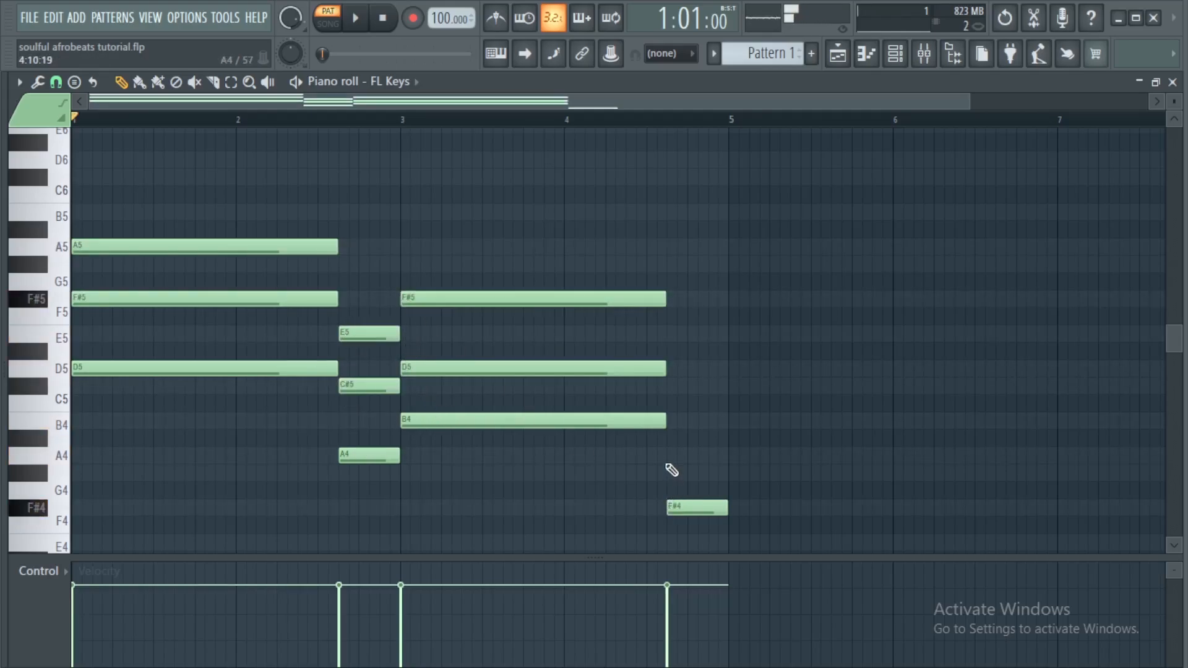
# Add C#5 and A4 notes above the F#4 note at about bar 4.6
pyautogui.click(672, 386)
pyautogui.click(672, 456)
pyautogui.scroll(-1, 772, 371)
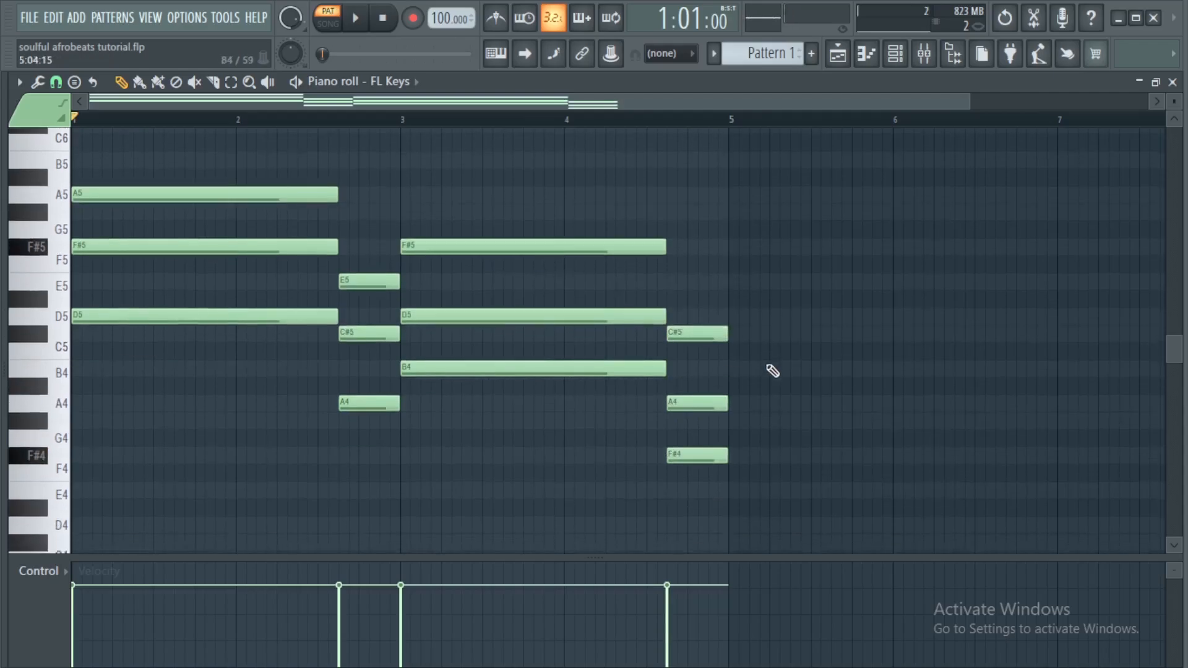
pyautogui.scroll(-1, 772, 371)
# Duplicate the lowest note of each chord one octave below and play the progression
pyautogui.keyDown('ctrl'); pyautogui.keyDown('shift'); pyautogui.click(218, 267); pyautogui.keyUp('shift'); pyautogui.keyUp('ctrl')
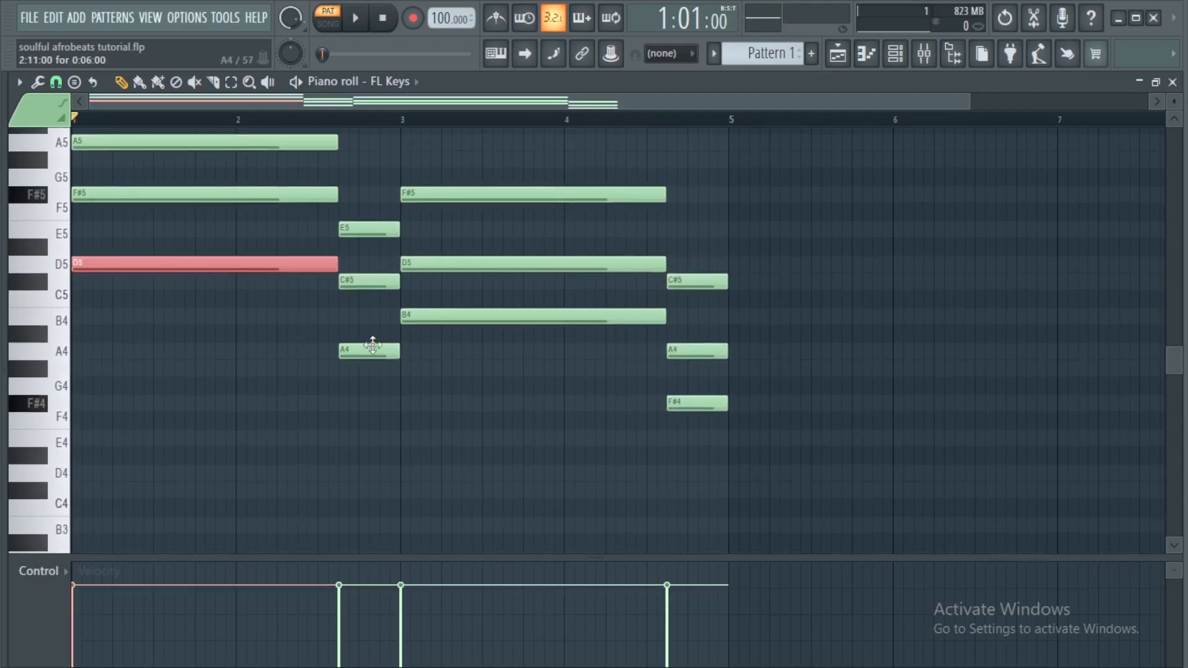
pyautogui.keyDown('ctrl'); pyautogui.keyDown('shift'); pyautogui.click(378, 352); pyautogui.keyUp('shift'); pyautogui.keyUp('ctrl')
pyautogui.keyDown('ctrl'); pyautogui.keyDown('shift'); pyautogui.click(467, 317); pyautogui.keyUp('shift'); pyautogui.keyUp('ctrl')
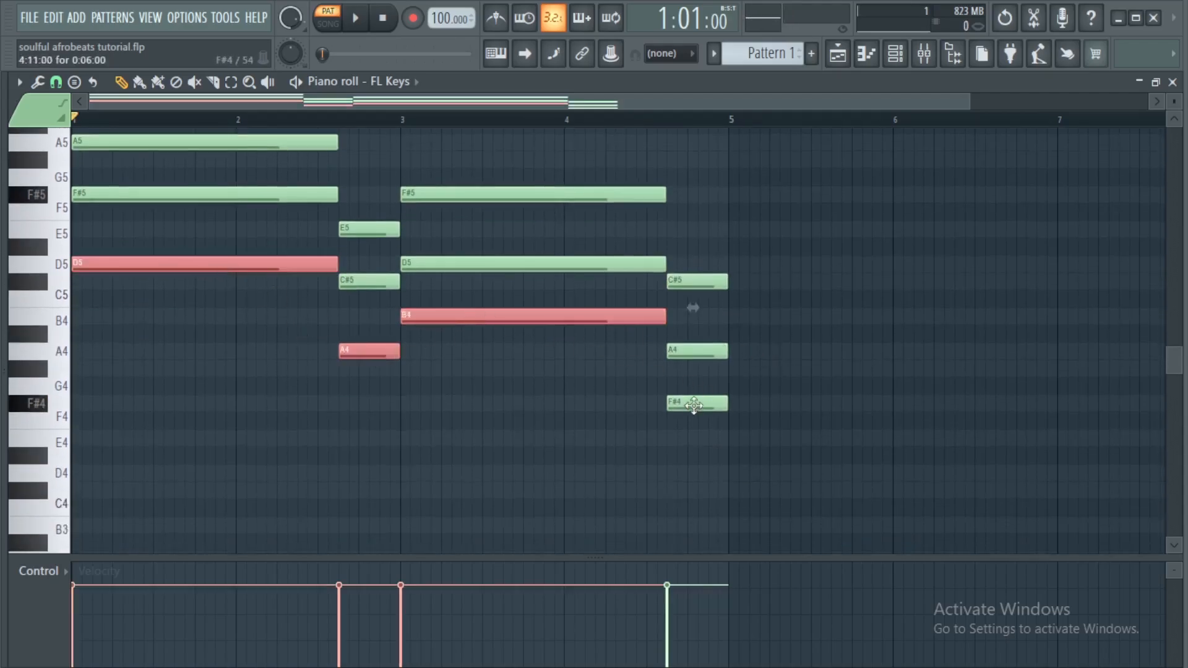
pyautogui.keyDown('ctrl'); pyautogui.keyDown('shift'); pyautogui.click(694, 406); pyautogui.keyUp('shift'); pyautogui.keyUp('ctrl')
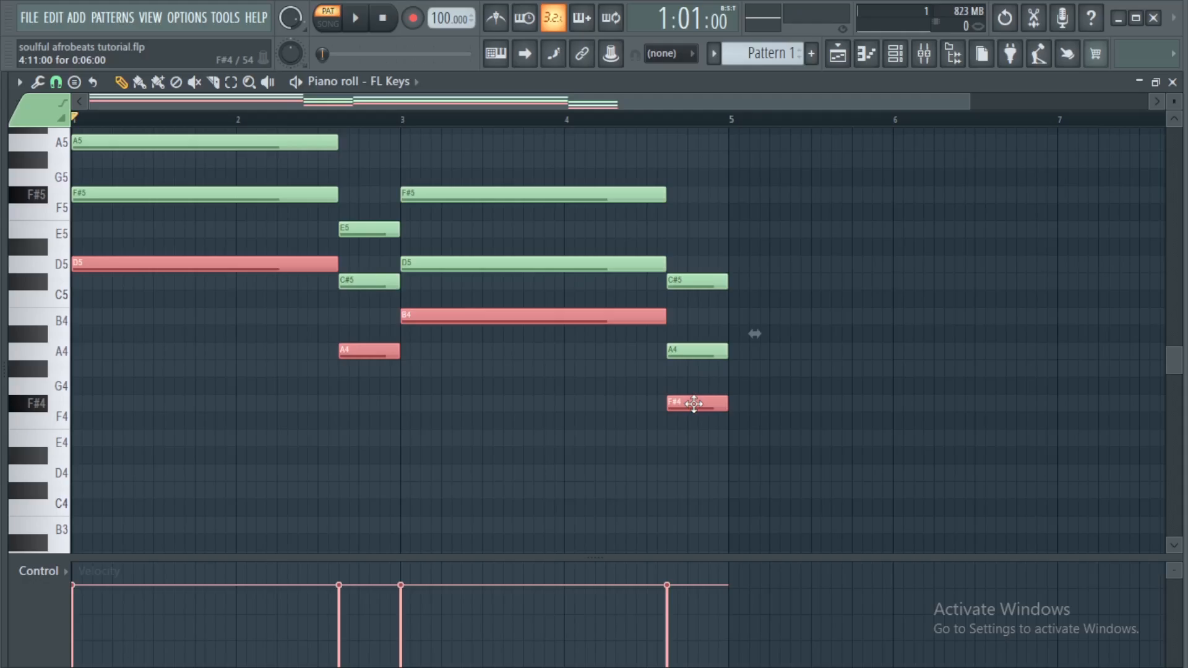
pyautogui.keyDown('shift'); pyautogui.moveTo(693, 404); pyautogui.dragTo(703, 404); pyautogui.keyUp('shift')
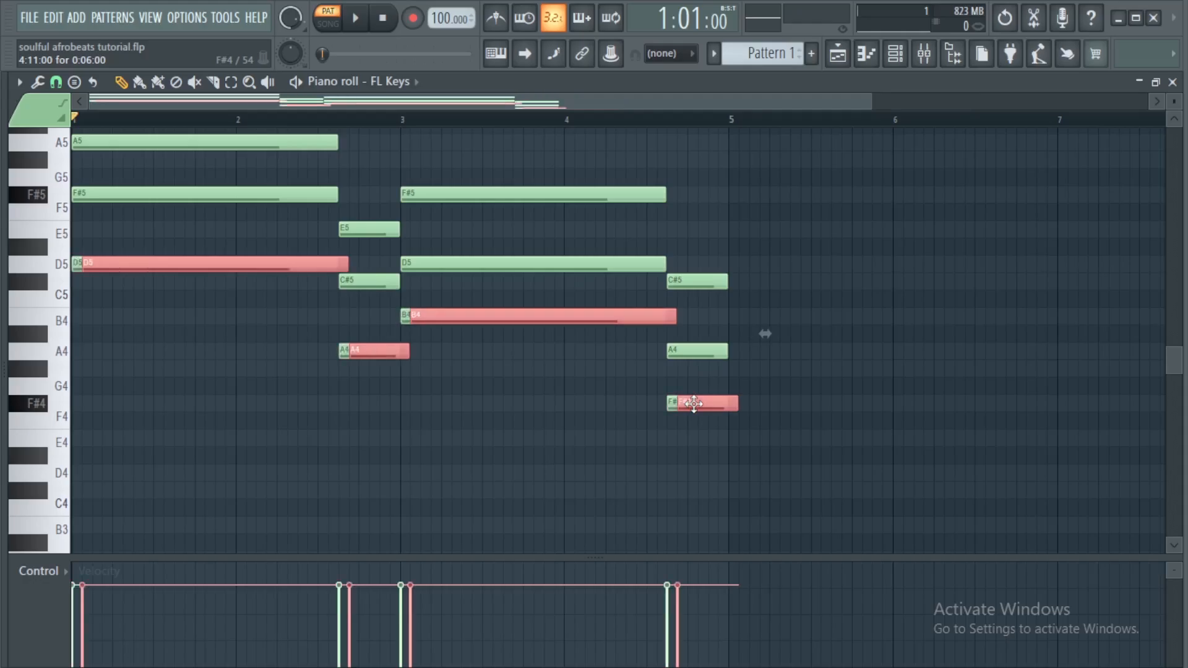
pyautogui.hotkey('ctrl', 'Down')
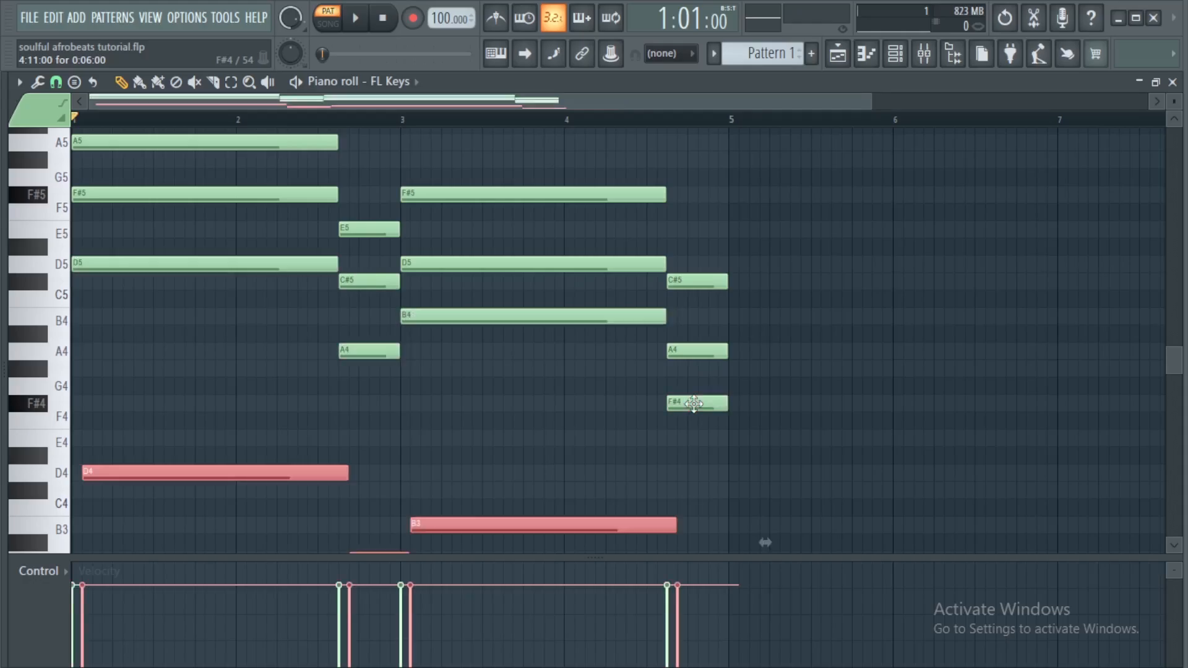
pyautogui.hotkey('shift', 'Left')
pyautogui.press('space')
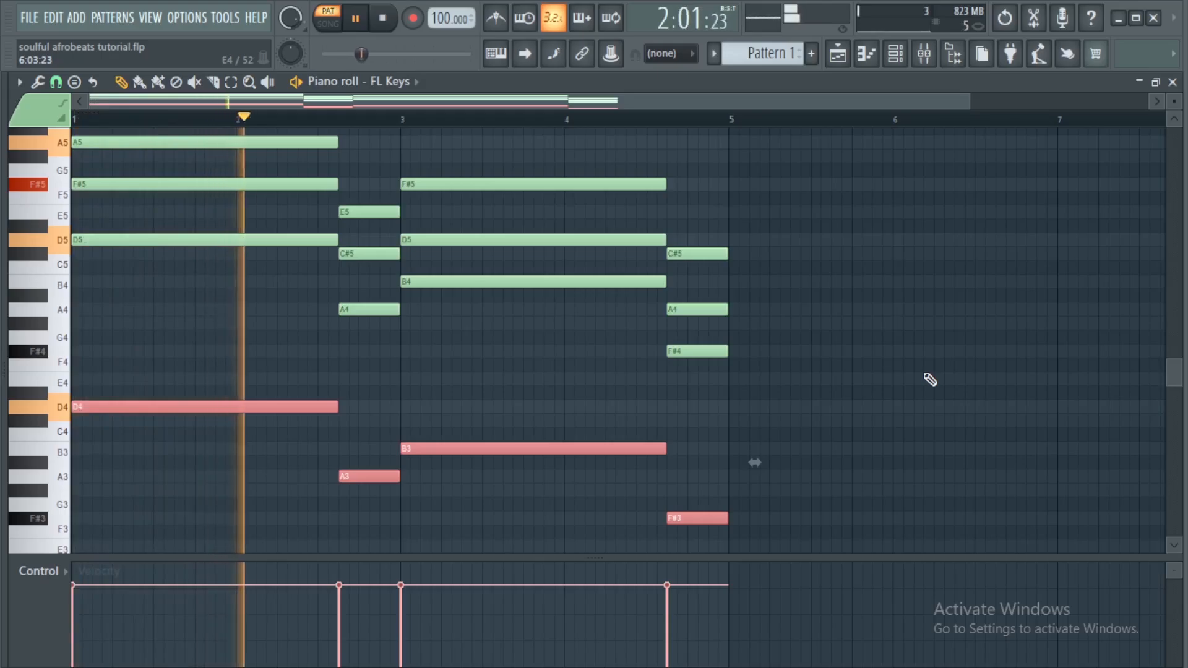
pyautogui.press('space')
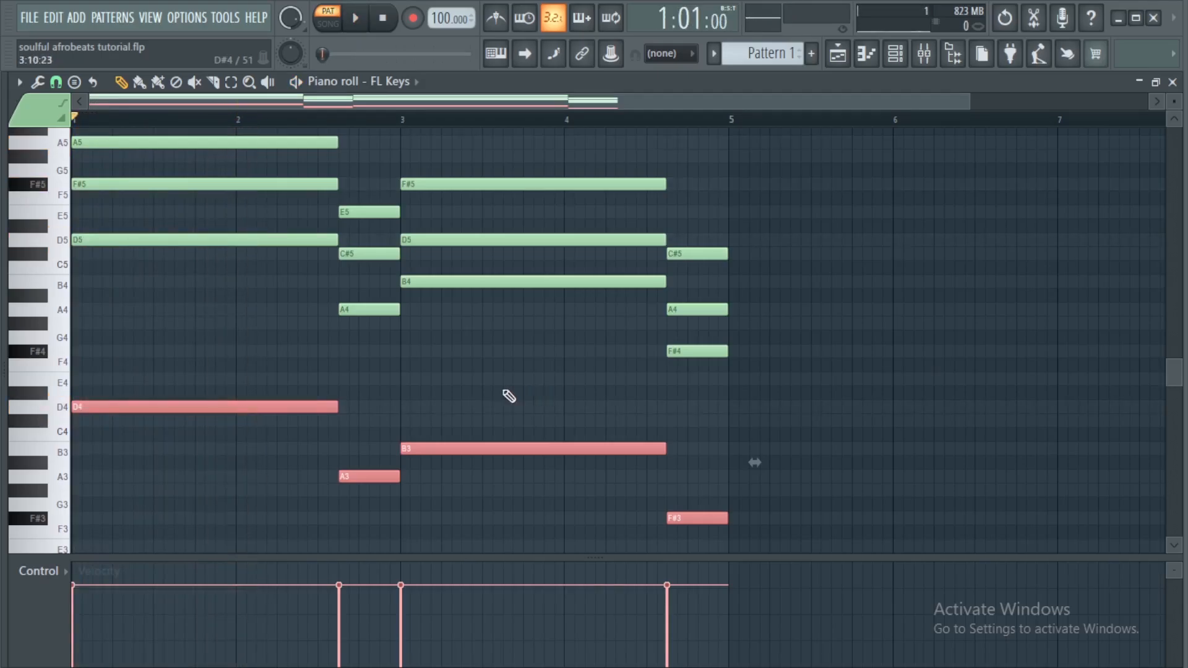
# Move the A4 note at about bar 2.6 up one octave to A5
pyautogui.scroll(2, 353, 393)
pyautogui.moveTo(323, 361); pyautogui.dragTo(393, 374)
pyautogui.hotkey('ctrl', 'Up')
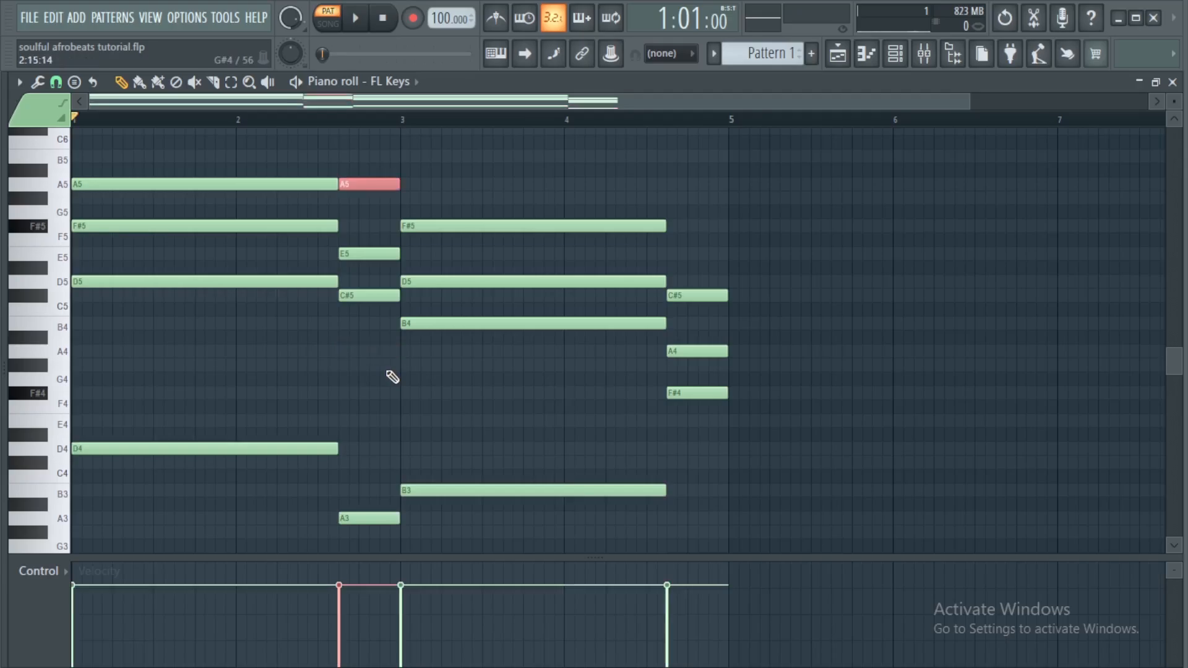
# Move the A4 note at about bar 4.6 up one octave to A5
pyautogui.scroll(-1, 592, 128)
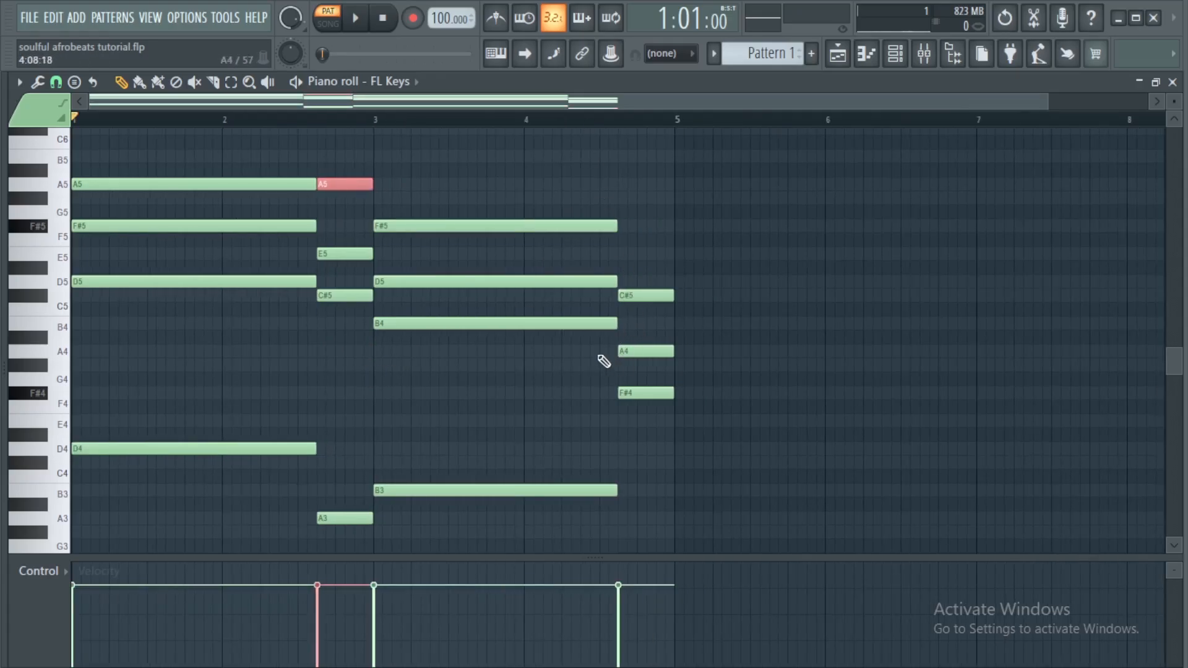
pyautogui.moveTo(600, 365); pyautogui.dragTo(663, 346)
pyautogui.hotkey('ctrl', 'Up')
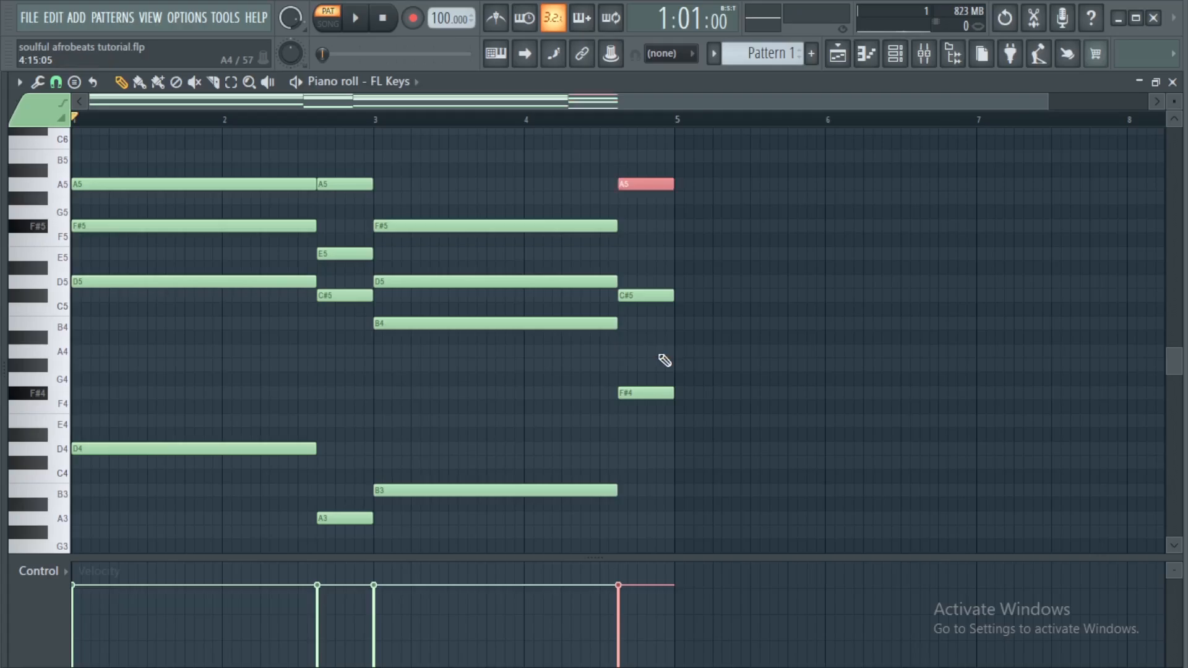
# Move the F#4 note at about bar 4.6 up one octave to F#5
pyautogui.click(651, 394)
pyautogui.hotkey('ctrl', 'Up')
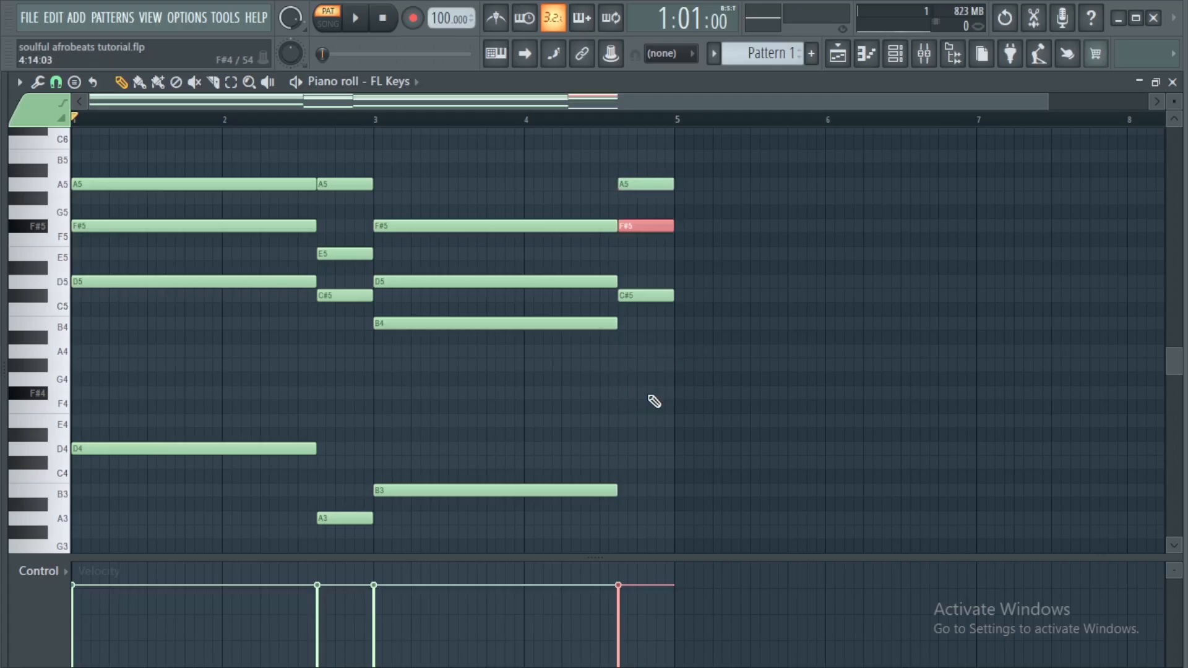
pyautogui.scroll(-1, 533, 122)
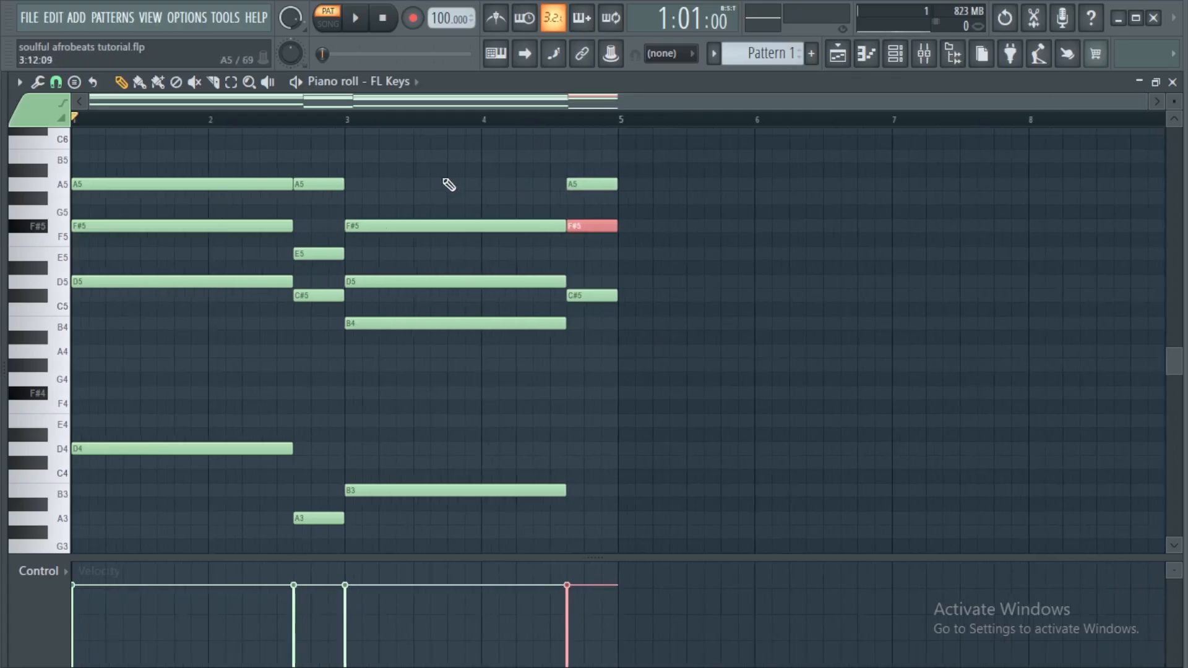
# Select all notes, randomize their velocity levels, and apply a strum to them
pyautogui.hotkey('ctrl', 'a')
pyautogui.hotkey('alt', 'r')
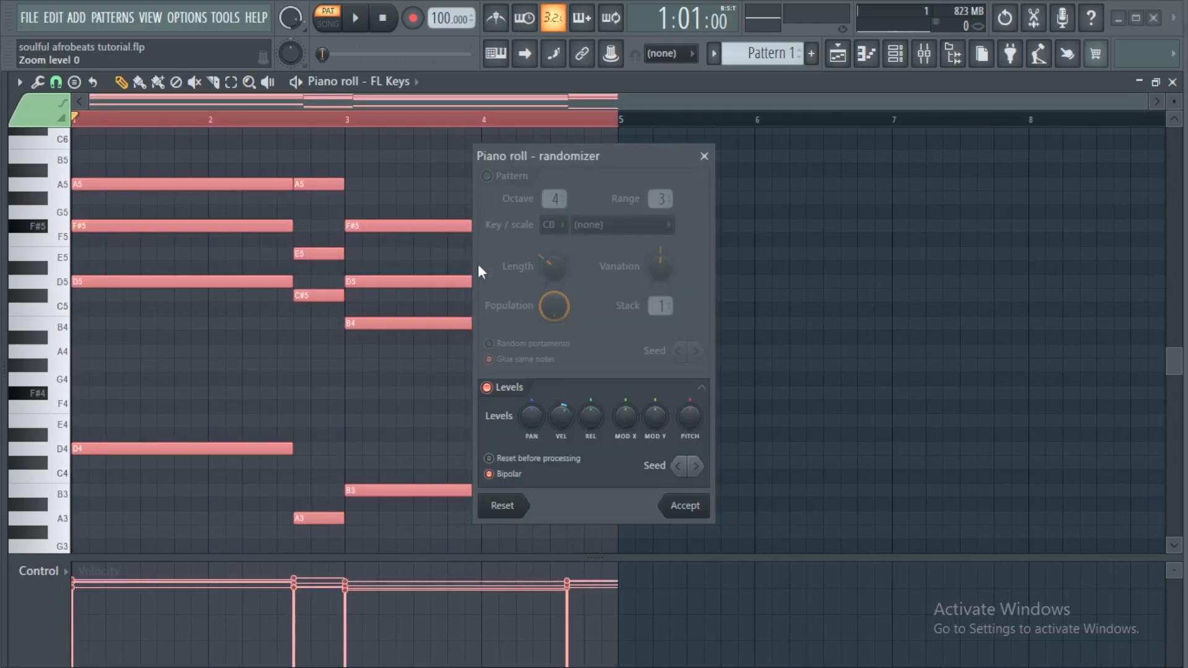
pyautogui.moveTo(561, 416); pyautogui.dragTo(561, 403)
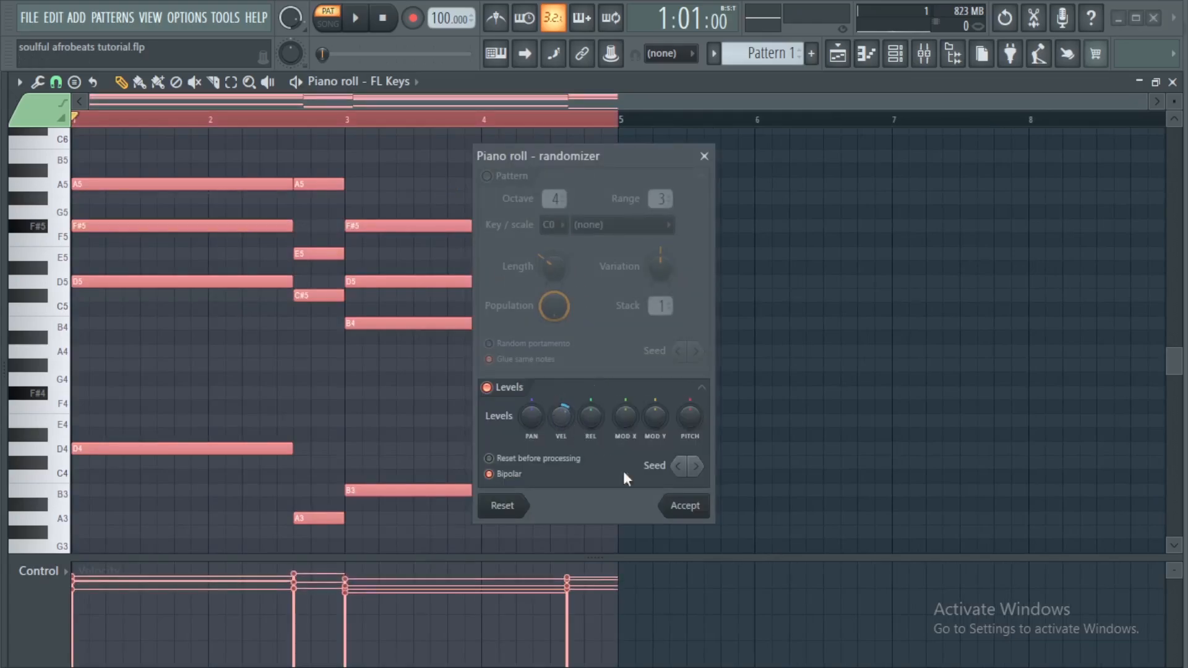
pyautogui.click(698, 514)
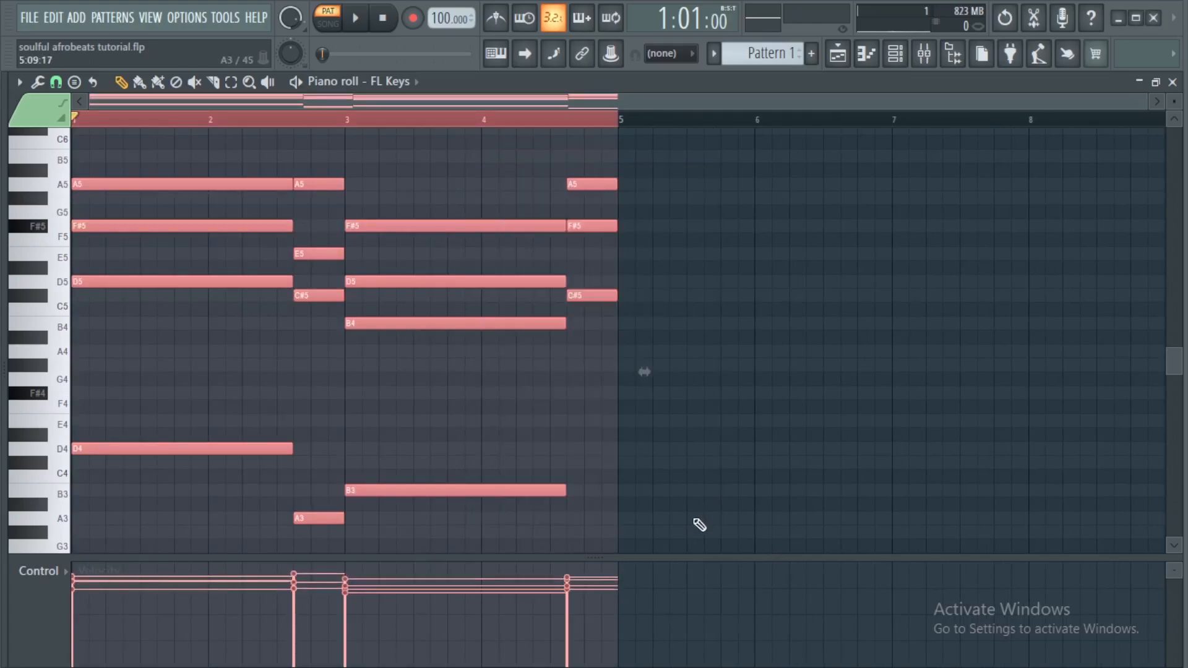
pyautogui.hotkey('alt', 's')
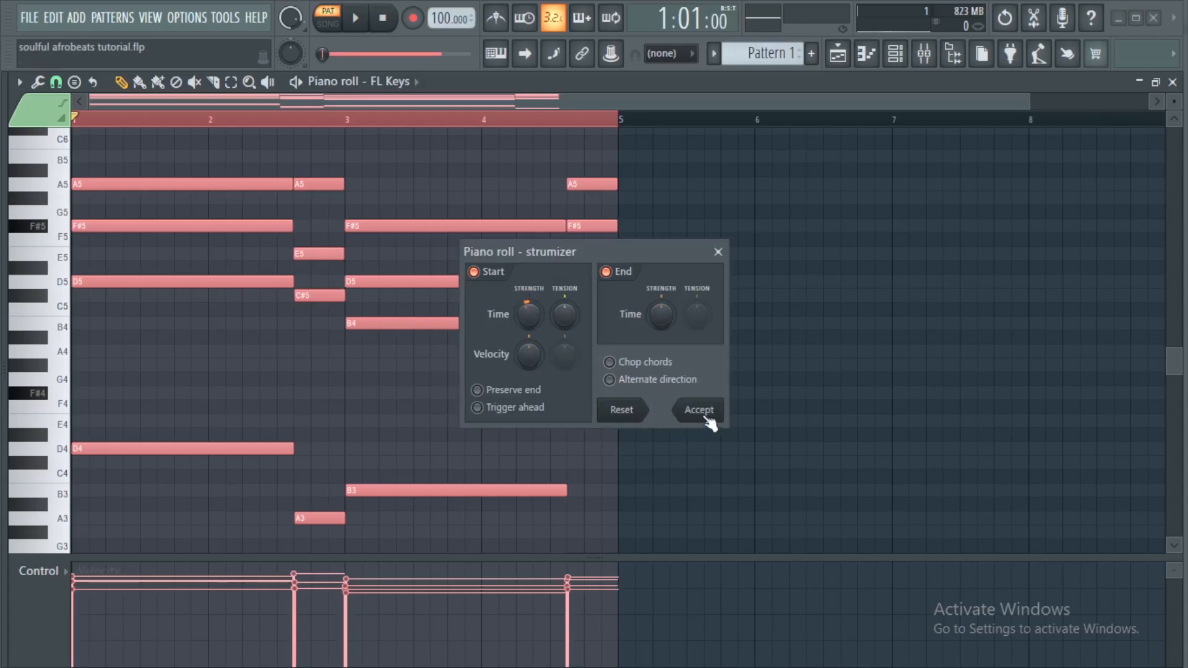
pyautogui.click(699, 410)
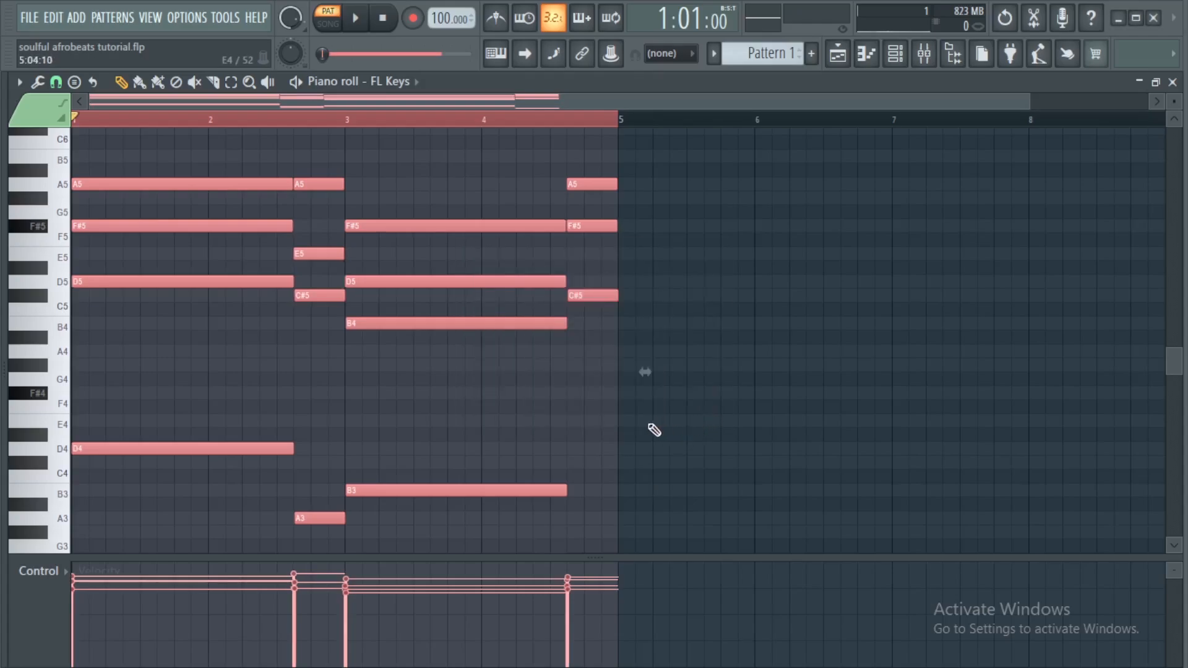
# Apply the Limit tool to the selected notes with an adjusted setting
pyautogui.hotkey('alt', 'x')
pyautogui.moveTo(595, 315); pyautogui.dragTo(594, 333)
pyautogui.click(640, 436)
pyautogui.scroll(-1, 492, 129)
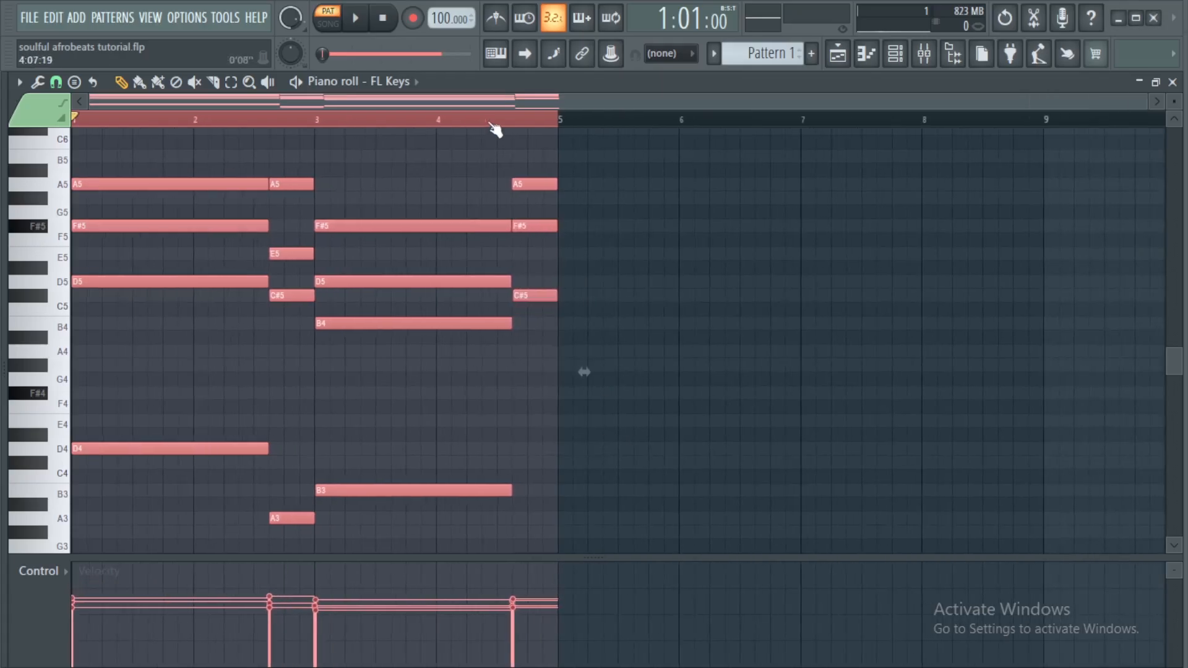
# Duplicate the selected four-bar phrase three times to fill up to bar 17, then deselect all notes
pyautogui.hotkey('ctrl', 'b')
pyautogui.hotkey('ctrl', 'b')
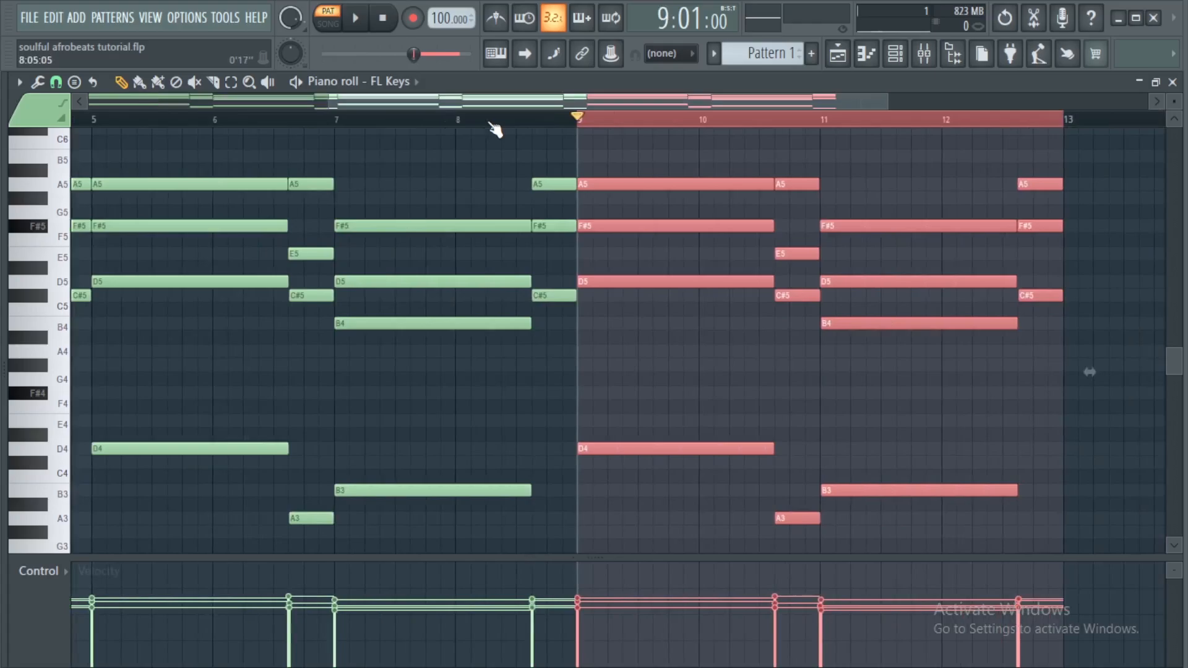
pyautogui.hotkey('ctrl', 'b')
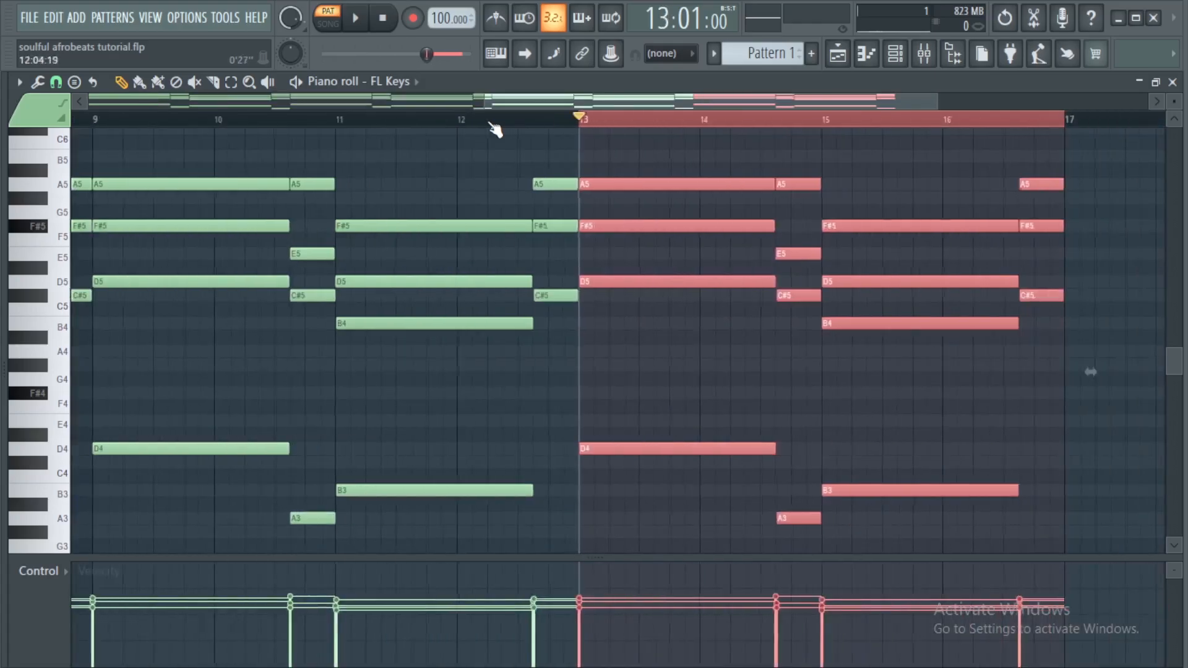
pyautogui.scroll(-4, 462, 120)
pyautogui.moveTo(177, 120); pyautogui.dragTo(73, 121)
pyautogui.hotkey('ctrl', 'd')
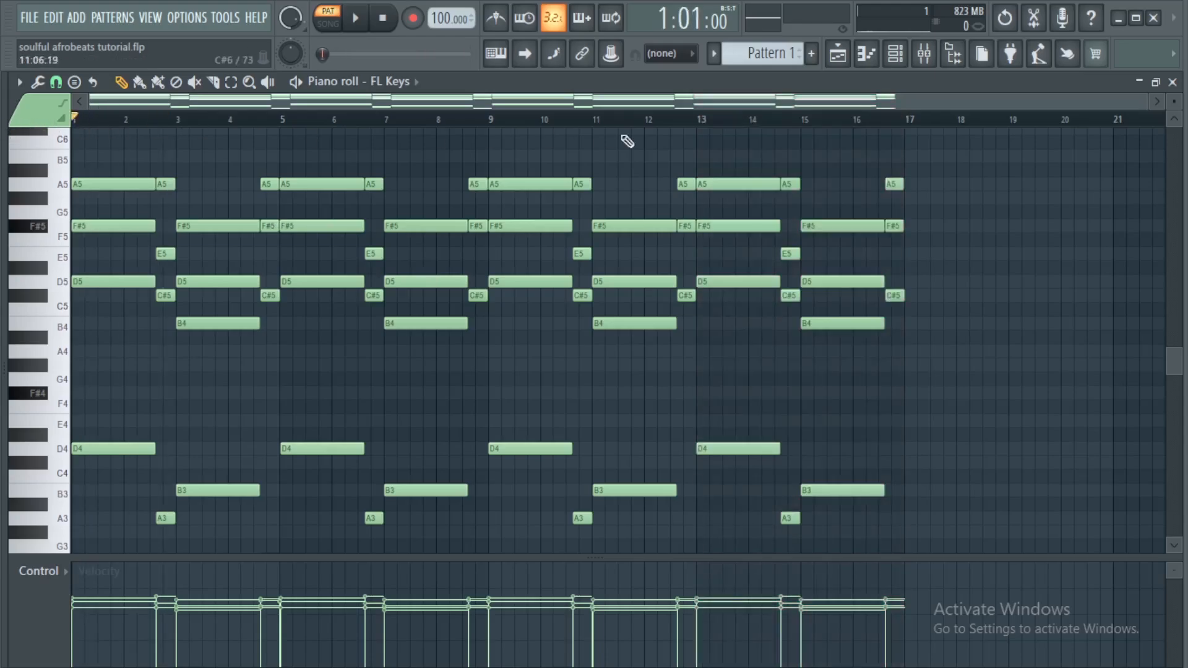
# Play the pattern and close the piano roll
pyautogui.press('space')
pyautogui.click(1172, 82)
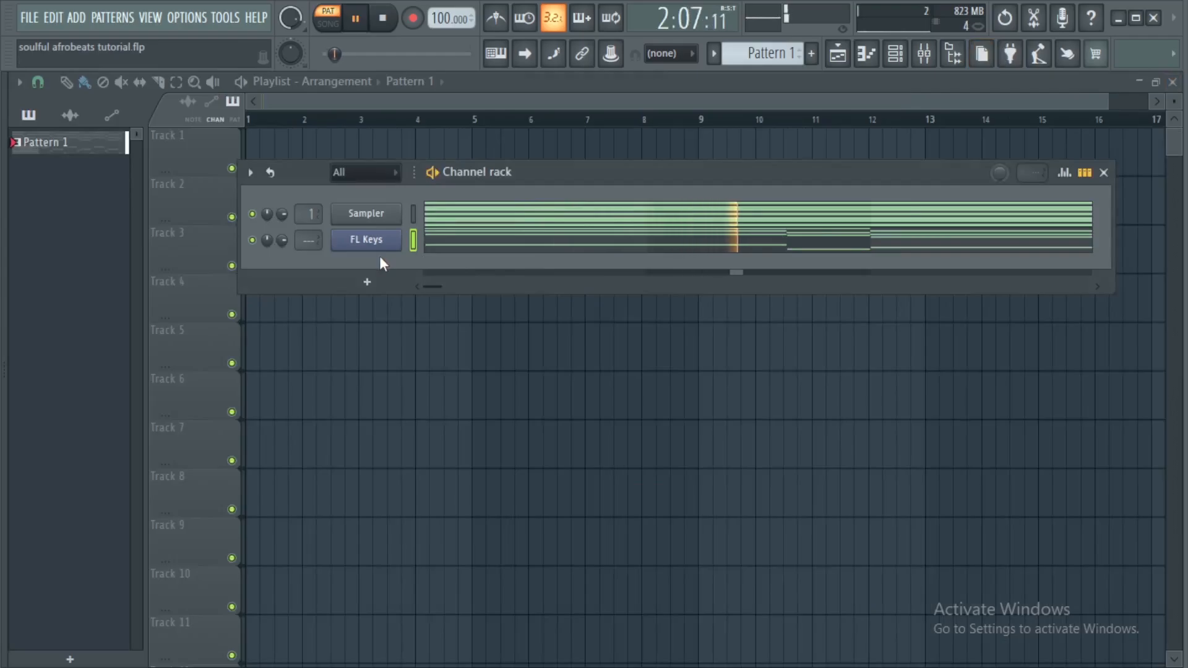
# Replace the FL Keys channel's instrument with the Lounge Lizard EP-4 plugin
pyautogui.press('F7')
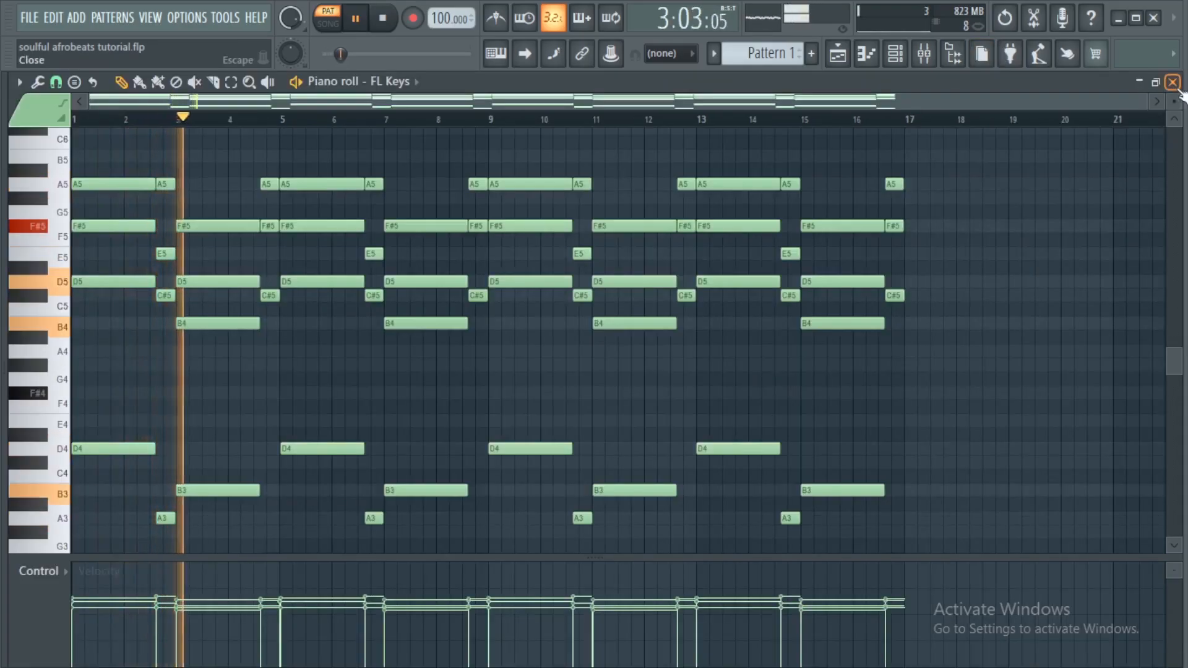
pyautogui.click(1172, 82)
pyautogui.rightClick(399, 239)
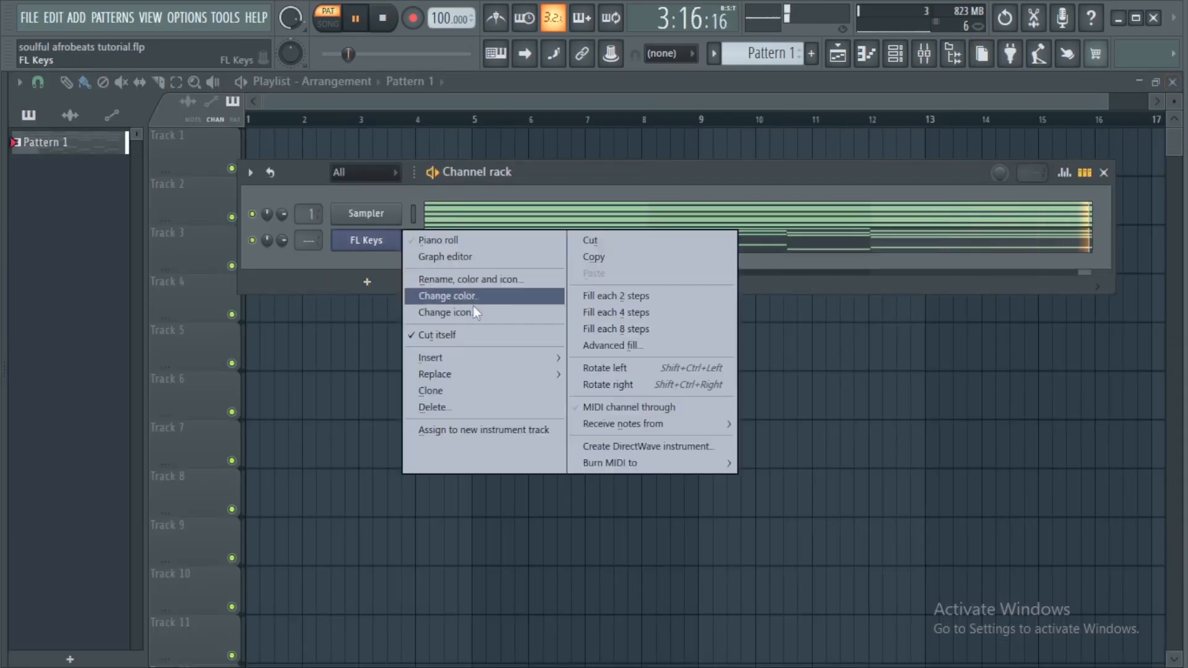
pyautogui.moveTo(457, 373)
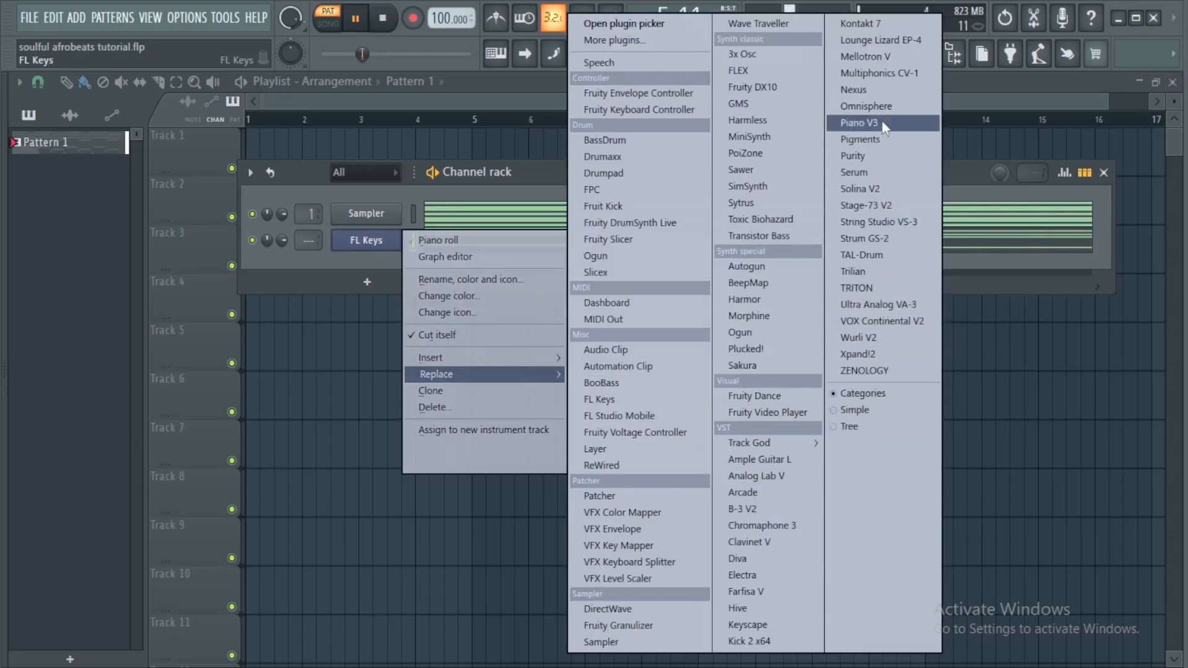
pyautogui.click(882, 40)
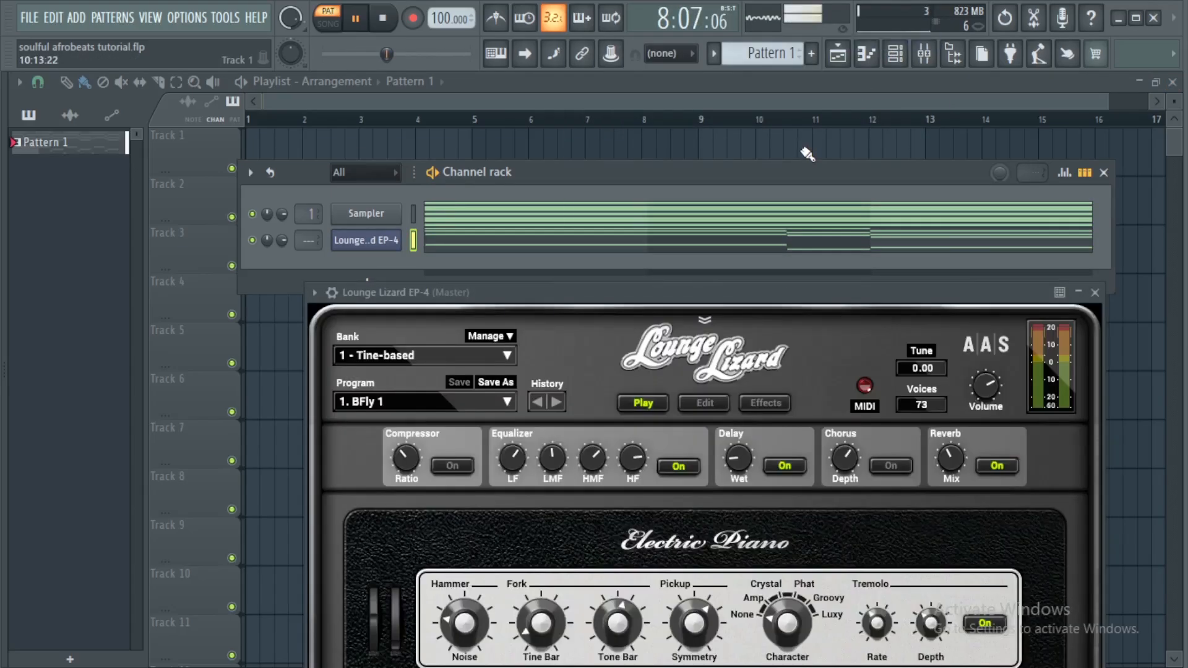
# Switch the Lounge Lizard program to 2. Basic 1 while previewing the pattern, then close the plugin window
pyautogui.moveTo(678, 291); pyautogui.dragTo(648, 144)
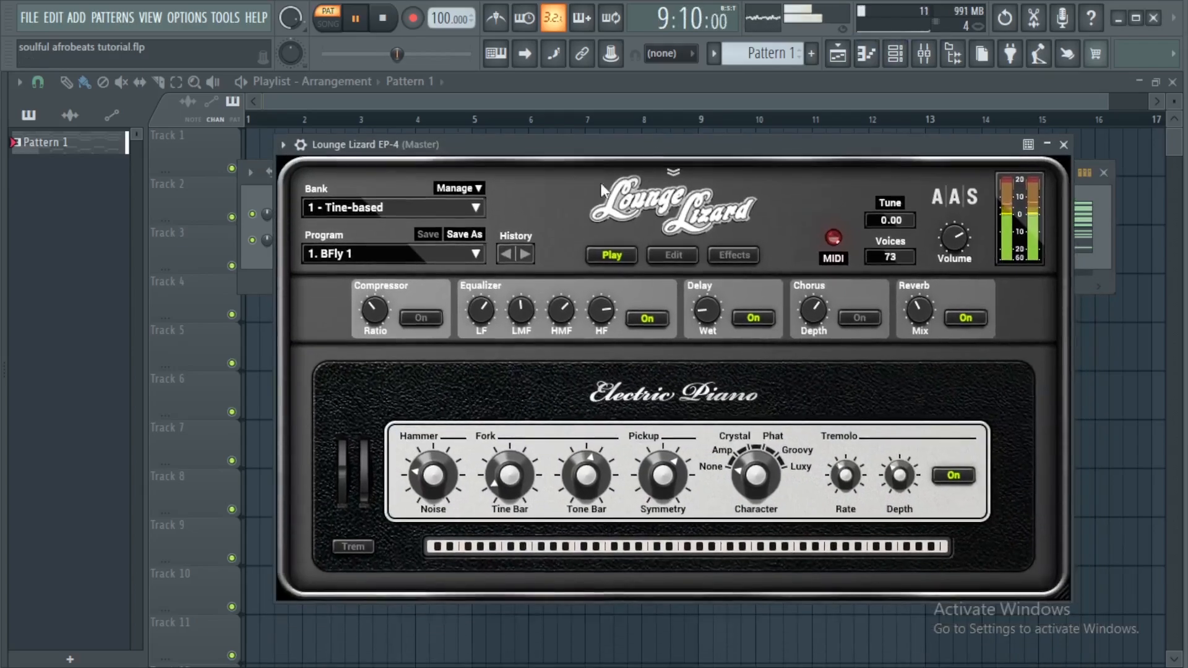
pyautogui.press('space')
pyautogui.click(474, 253)
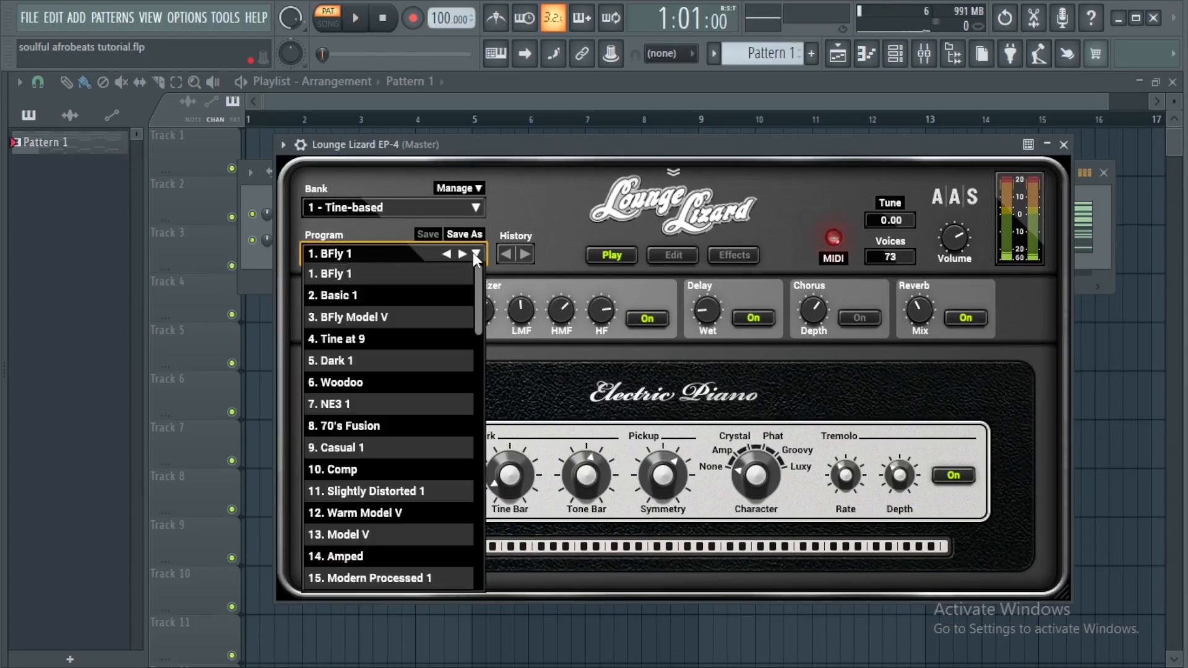
pyautogui.click(396, 295)
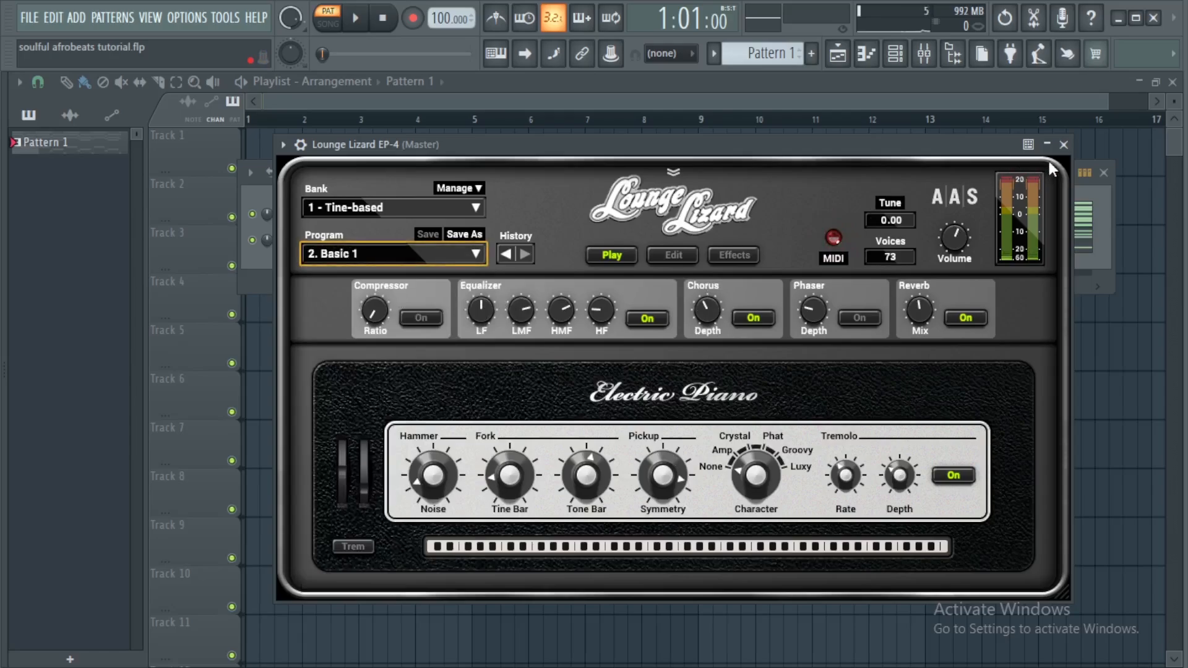
pyautogui.click(1061, 148)
pyautogui.press('space')
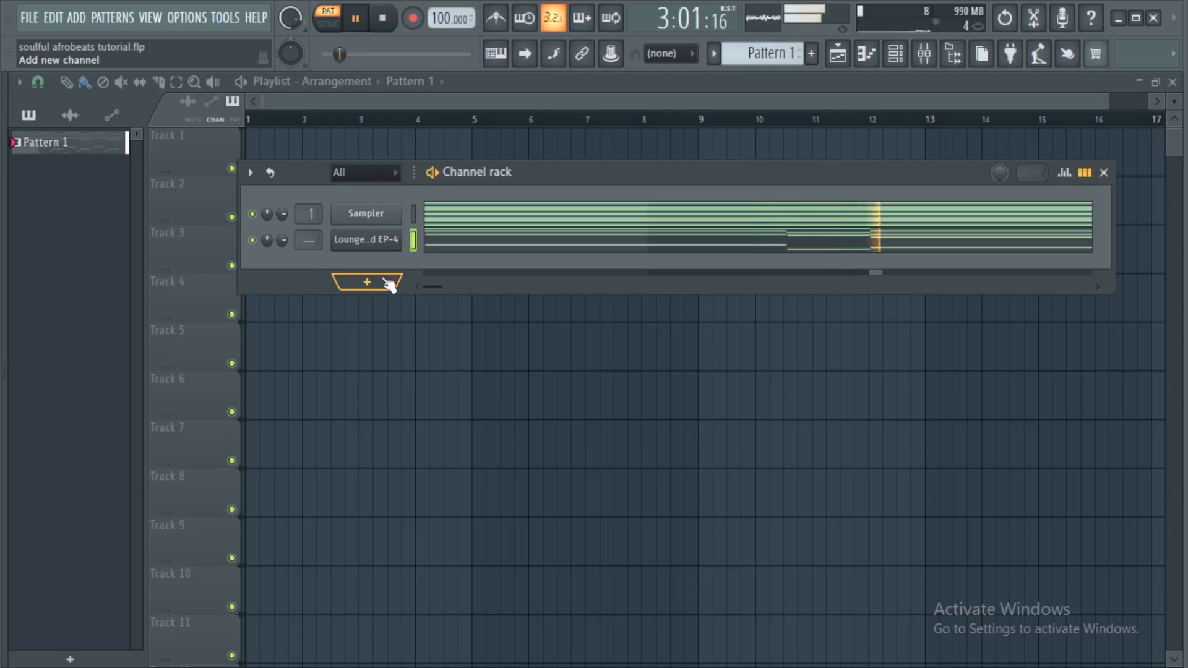
# Load the +21 Big Soft Pad preset from the Soft Pads category on the new Xpand!2 channel and close it
pyautogui.press('space')
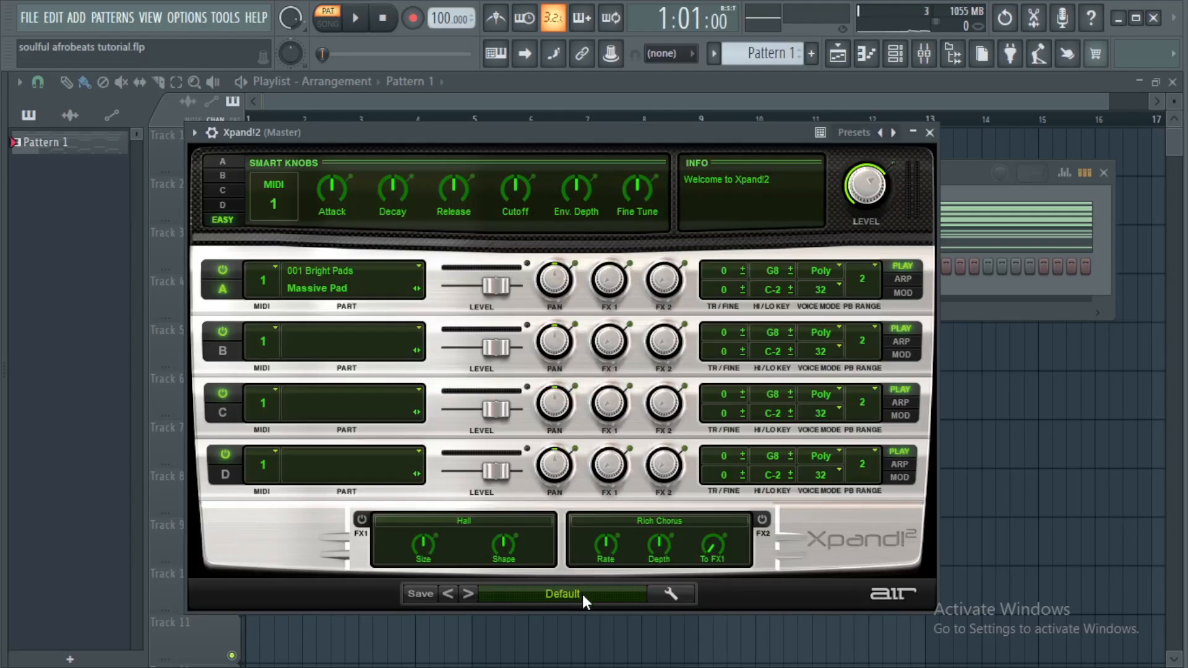
pyautogui.click(581, 592)
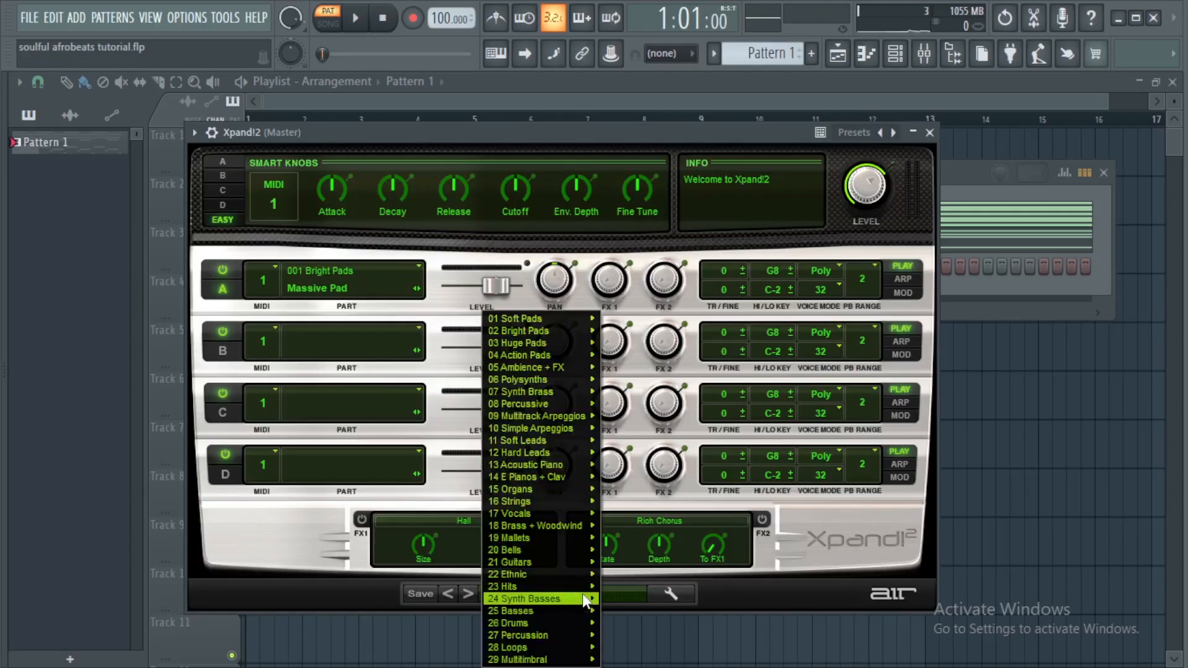
pyautogui.moveTo(562, 320)
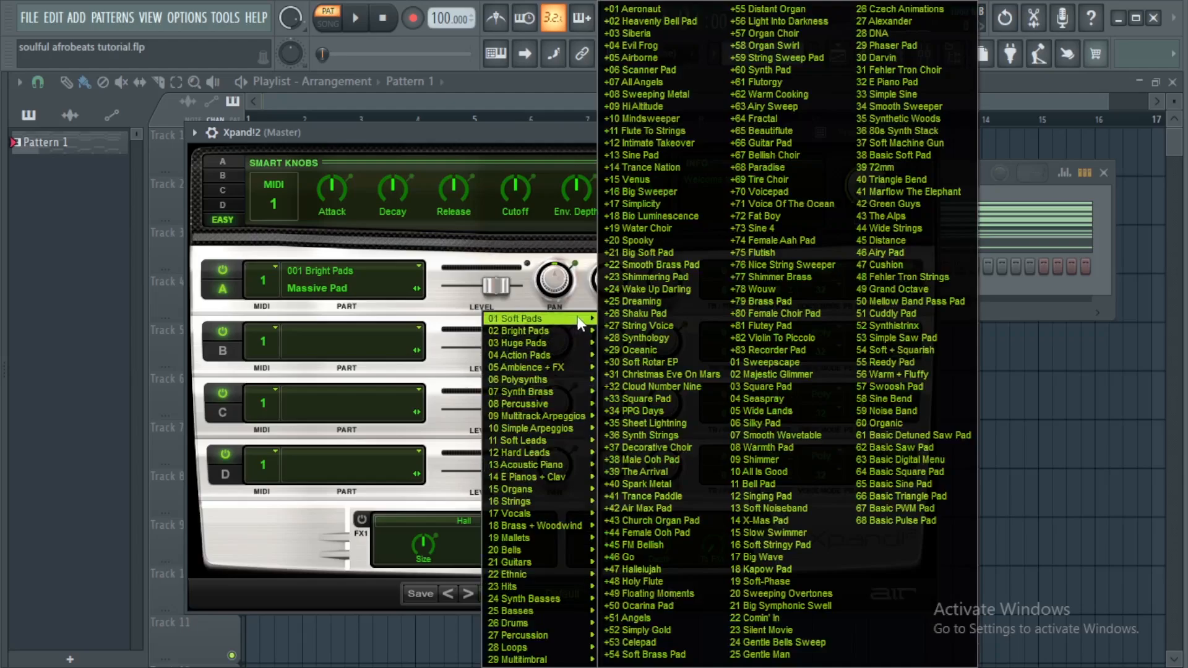
pyautogui.click(639, 251)
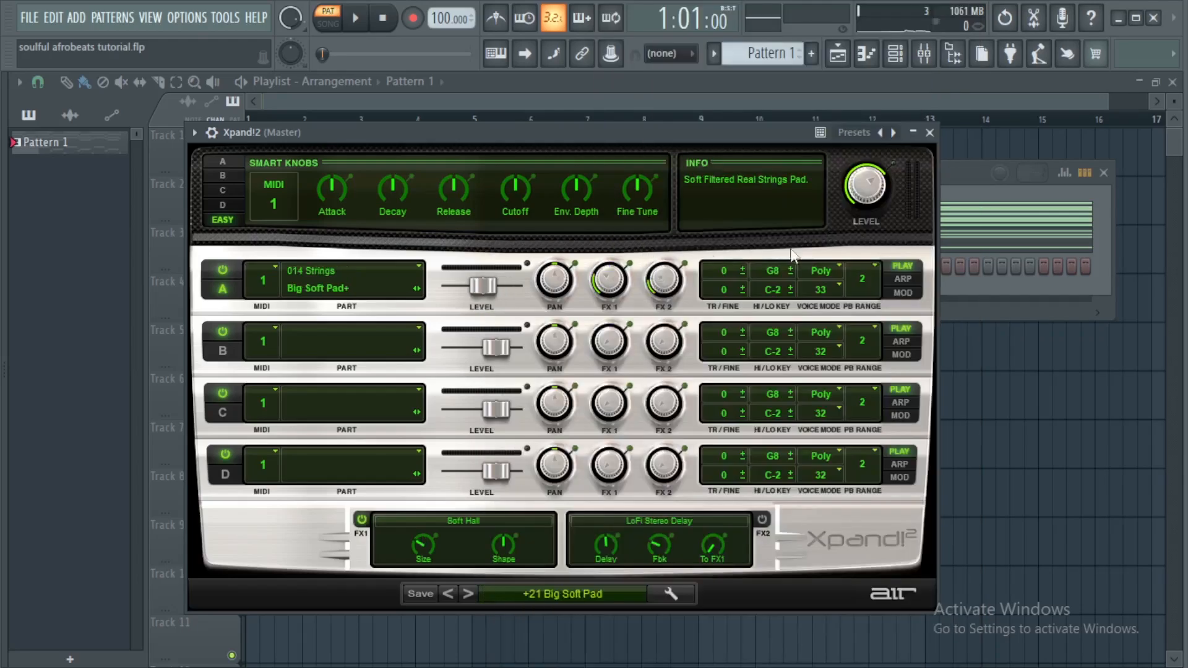
pyautogui.click(929, 131)
# Copy the Lounge Lizard channel's notes and paste them into the Xpand!2 channel
pyautogui.rightClick(384, 238)
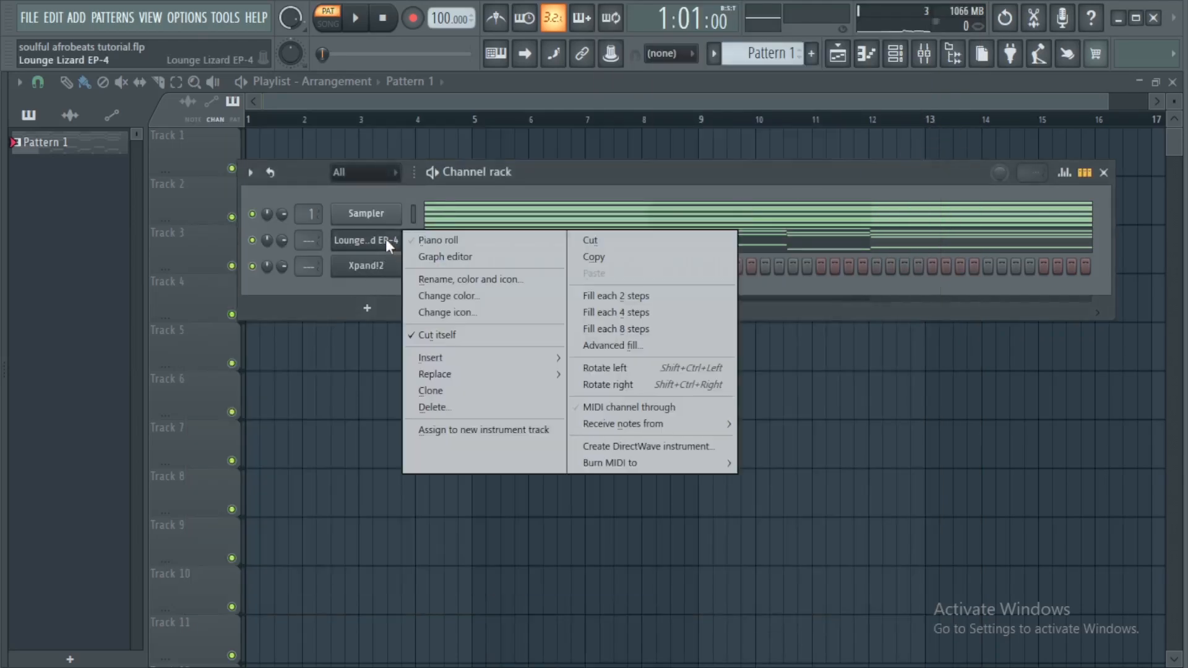
pyautogui.click(647, 257)
pyautogui.rightClick(383, 267)
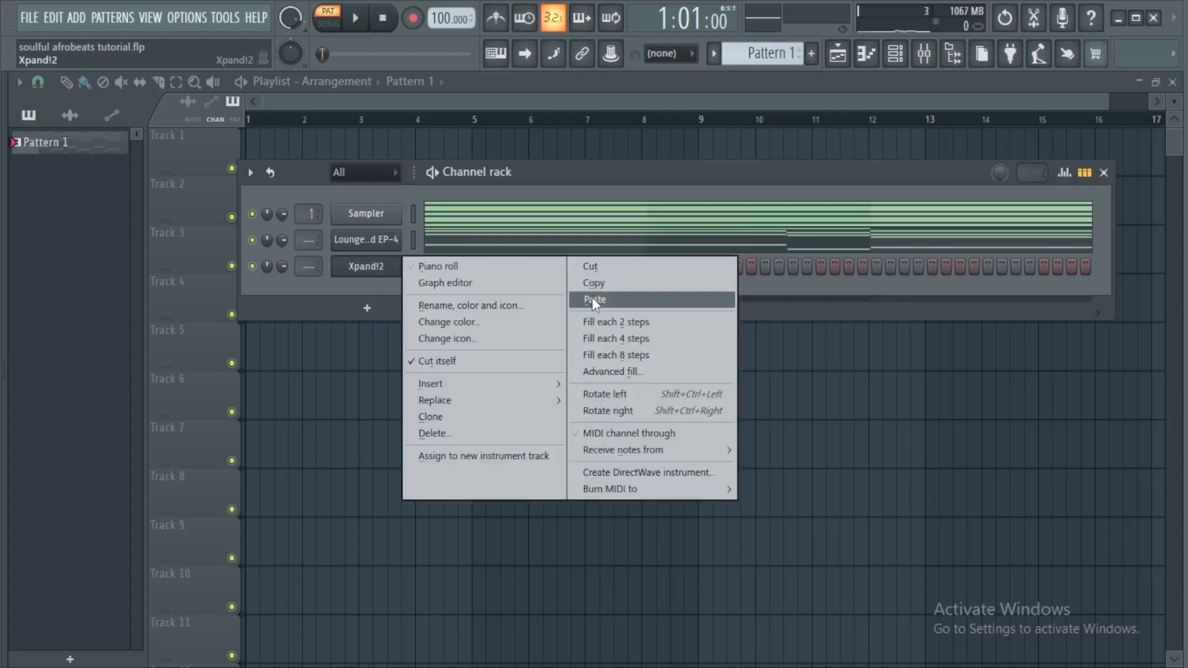
pyautogui.click(597, 297)
# Open the Xpand!2 piano roll, preview it, and delete all the low chord notes from D4 downward
pyautogui.rightClick(380, 269)
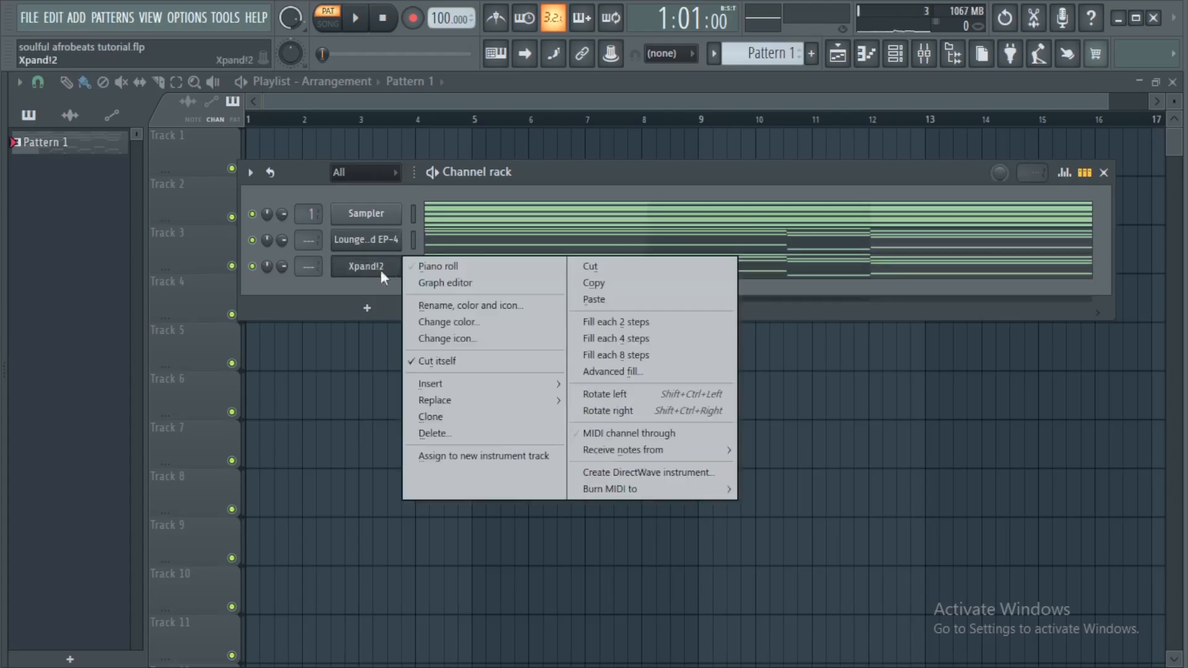
pyautogui.click(460, 266)
pyautogui.press('space')
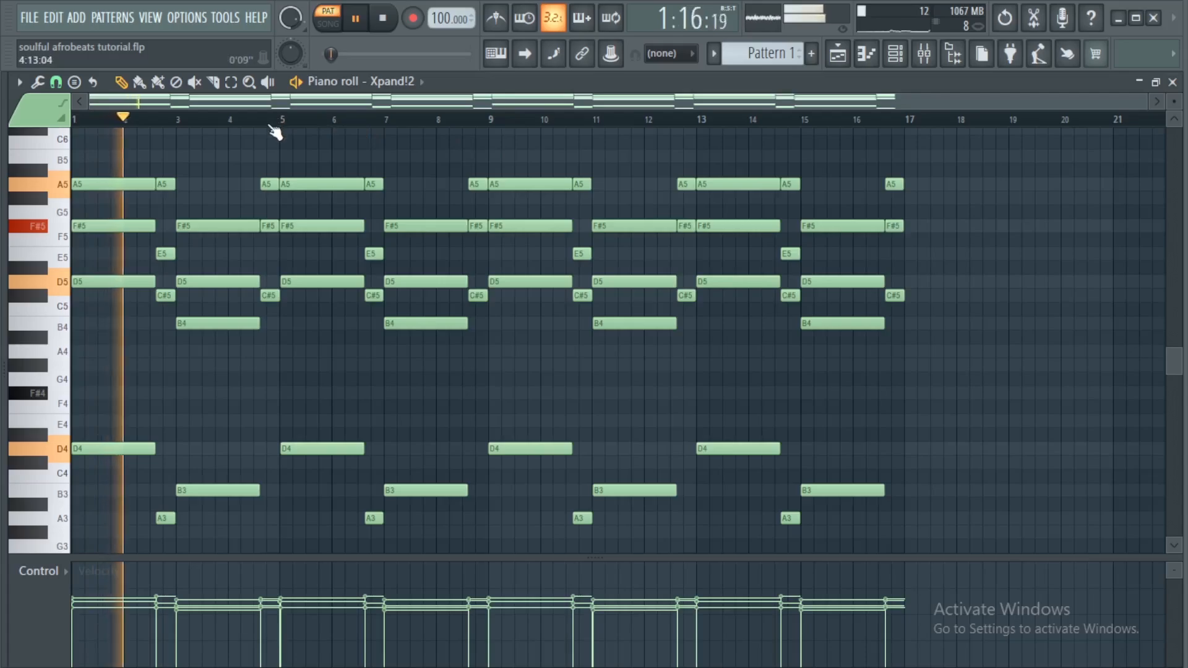
pyautogui.scroll(2, 278, 118)
pyautogui.scroll(1, 151, 121)
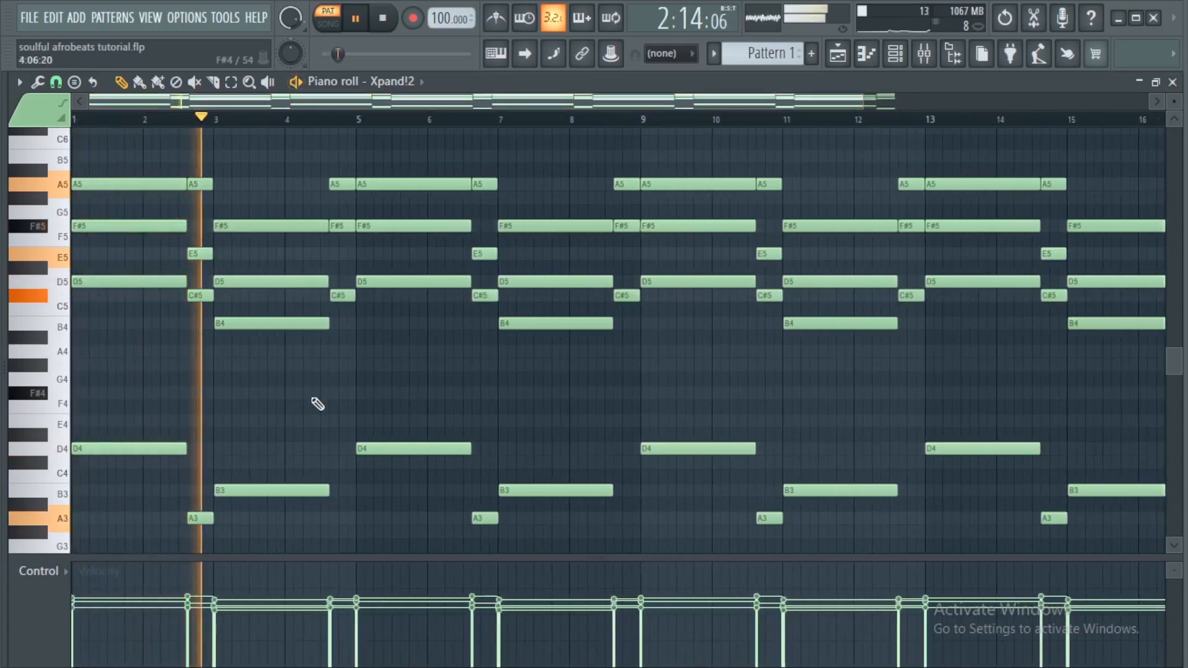
pyautogui.scroll(-3, 314, 403)
pyautogui.press('space')
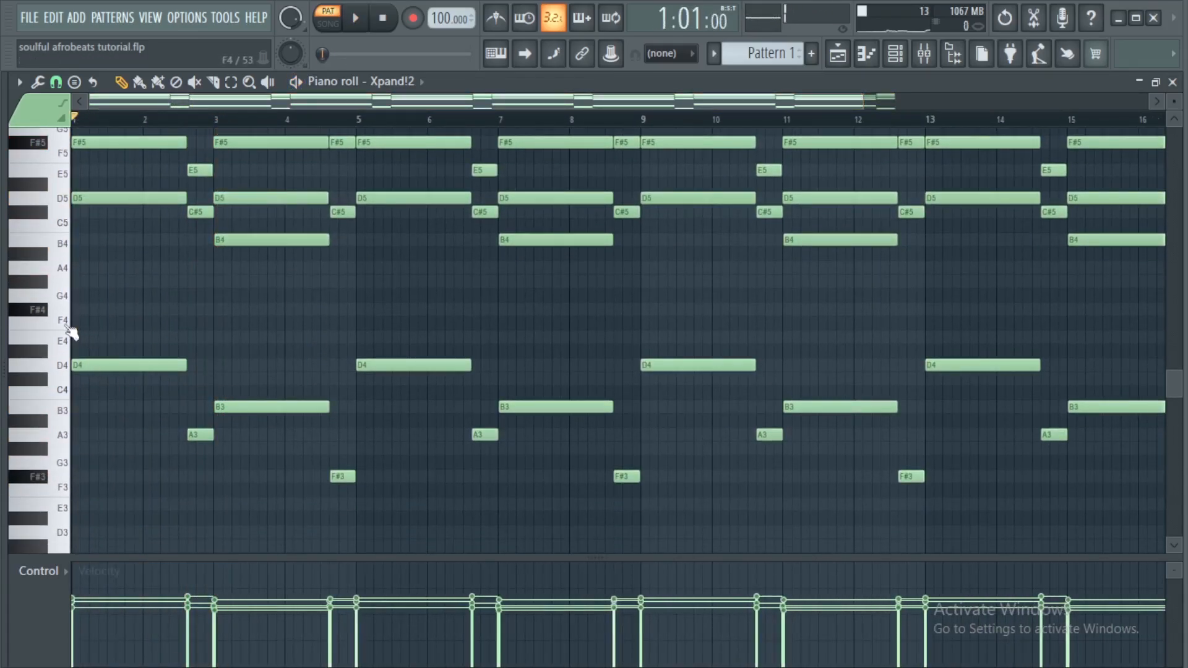
pyautogui.moveTo(70, 329); pyautogui.dragTo(103, 517)
pyautogui.press('Delete')
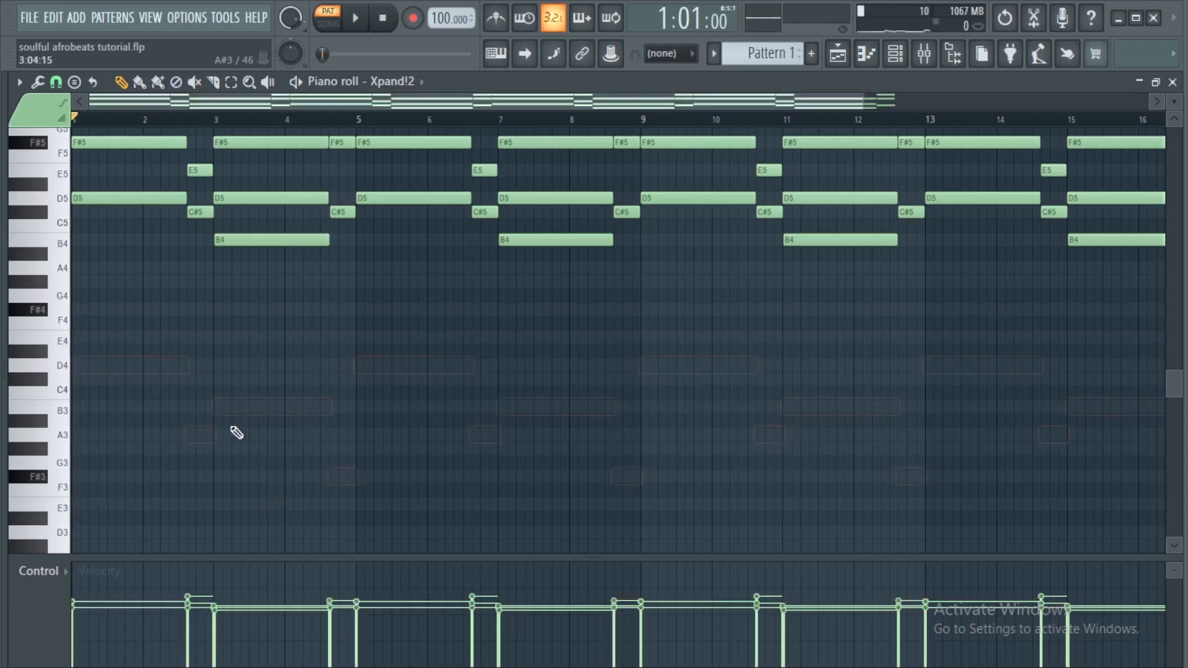
# Delete every remaining Xpand!2 note after the first two bars, keeping only the opening chord
pyautogui.scroll(3, 318, 433)
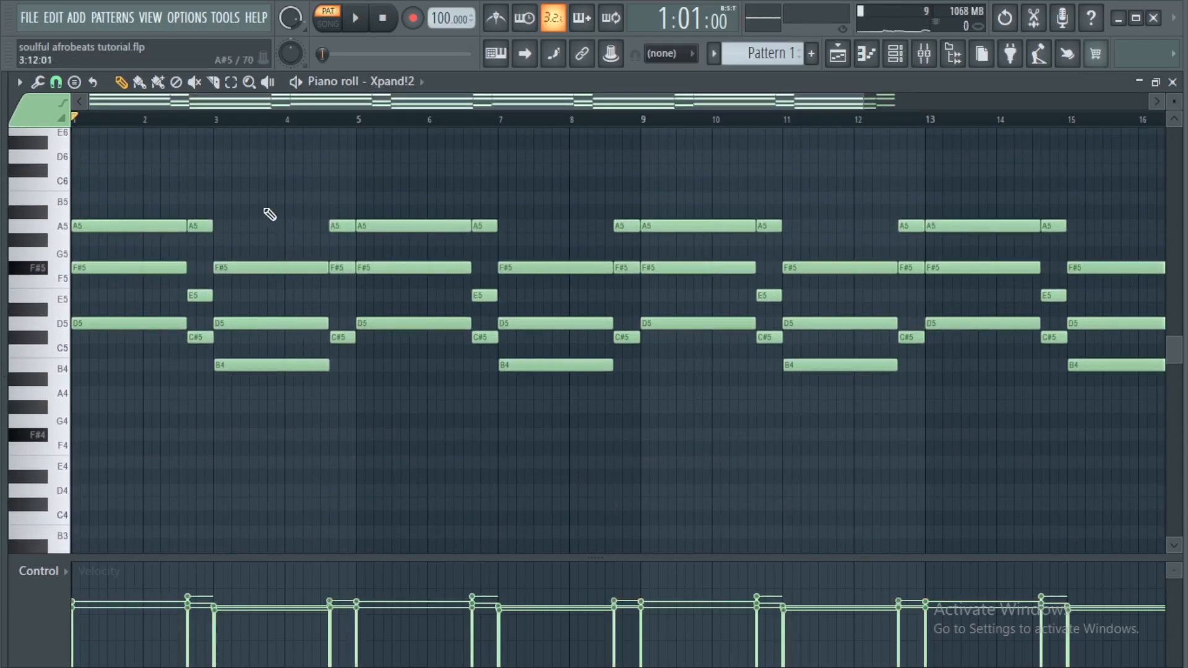
pyautogui.moveTo(270, 209)
pyautogui.mouseDown()
pyautogui.moveTo(342, 387)
pyautogui.moveTo(367, 393)
pyautogui.moveTo(350, 378)
pyautogui.moveTo(358, 369)
pyautogui.mouseUp()
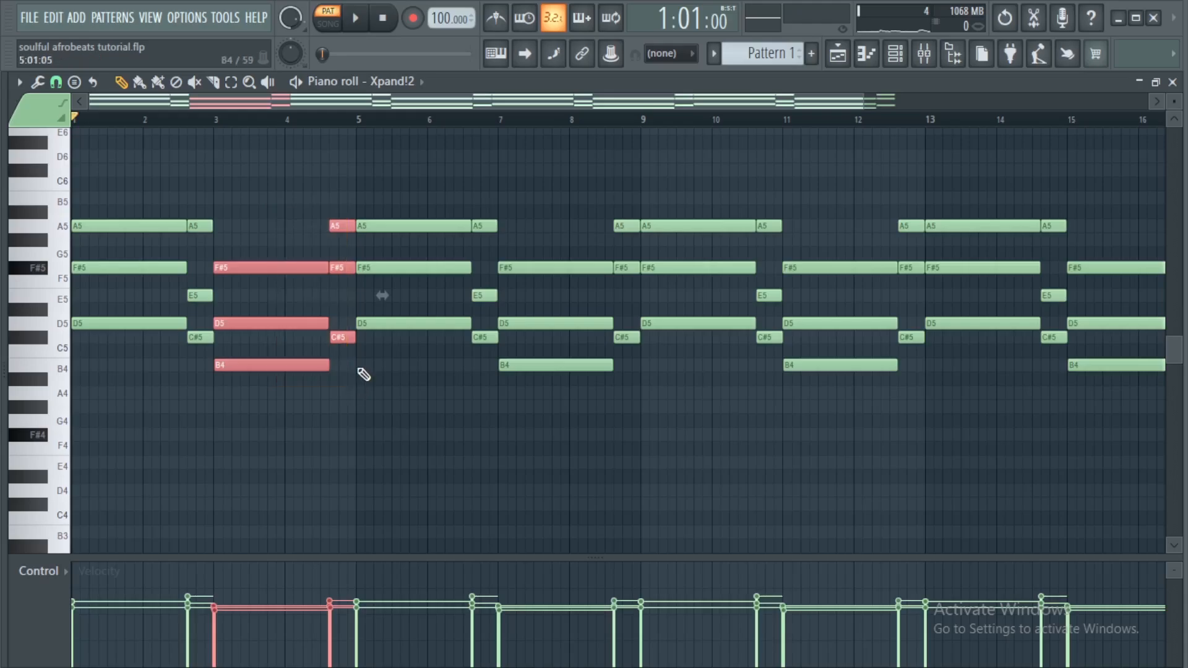
pyautogui.press('Delete')
pyautogui.scroll(-2, 245, 237)
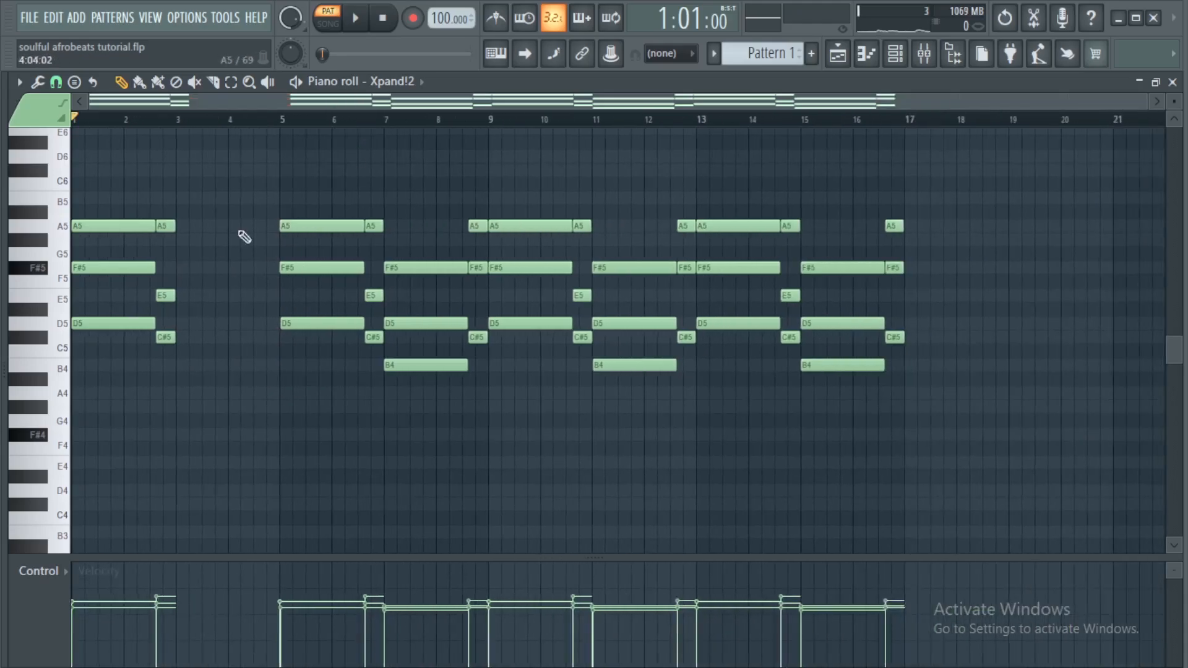
pyautogui.moveTo(266, 197); pyautogui.dragTo(947, 491)
pyautogui.press('Delete')
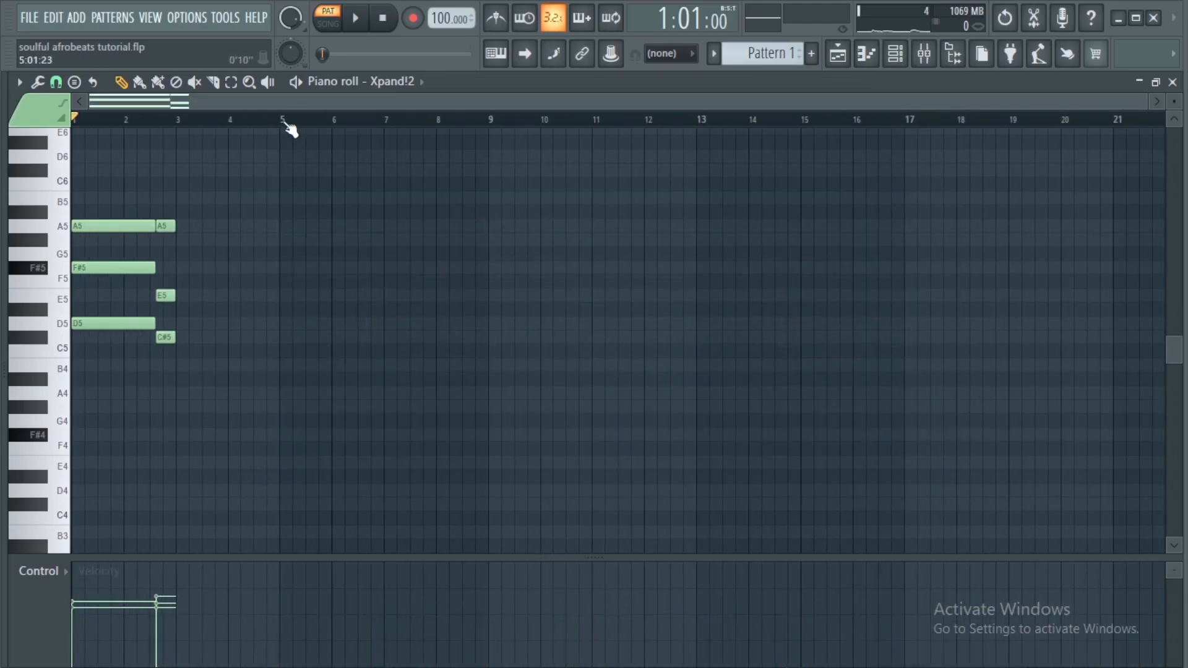
# Select the first four bars and duplicate them three times to repeat the pad chord through bar 16
pyautogui.moveTo(283, 121); pyautogui.dragTo(5, 146)
pyautogui.hotkey('ctrl', 'b')
pyautogui.hotkey('ctrl', 'b')
pyautogui.hotkey('ctrl', 'b')
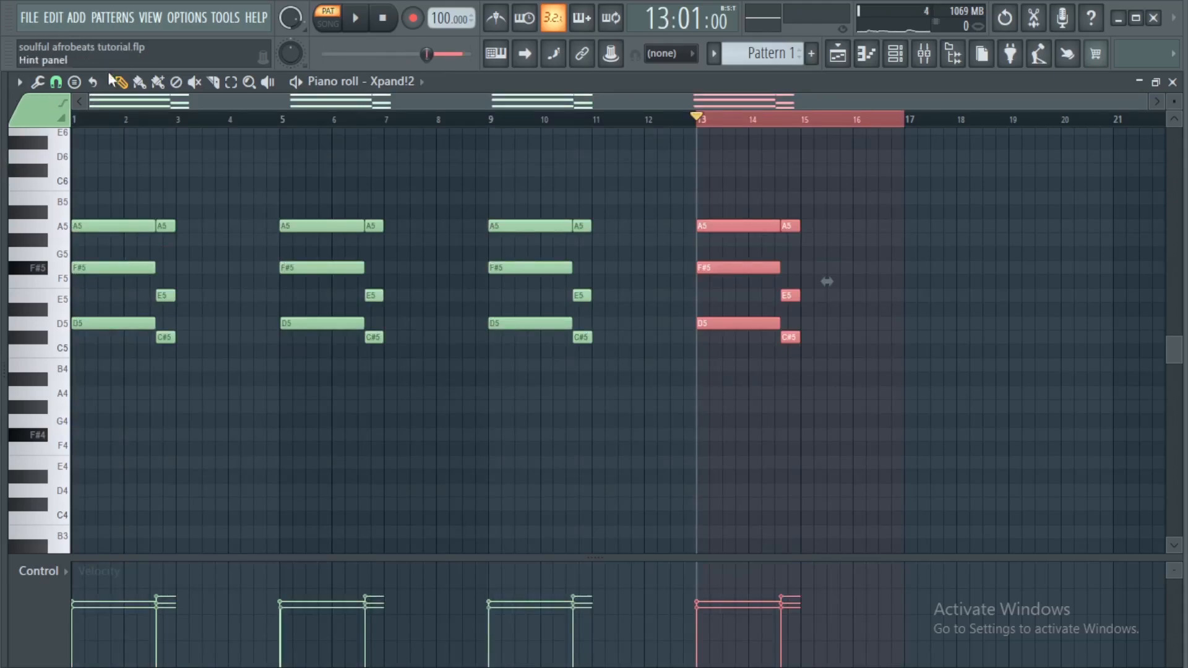
# Play the pattern from the start and close the piano roll
pyautogui.click(80, 117)
pyautogui.press('space')
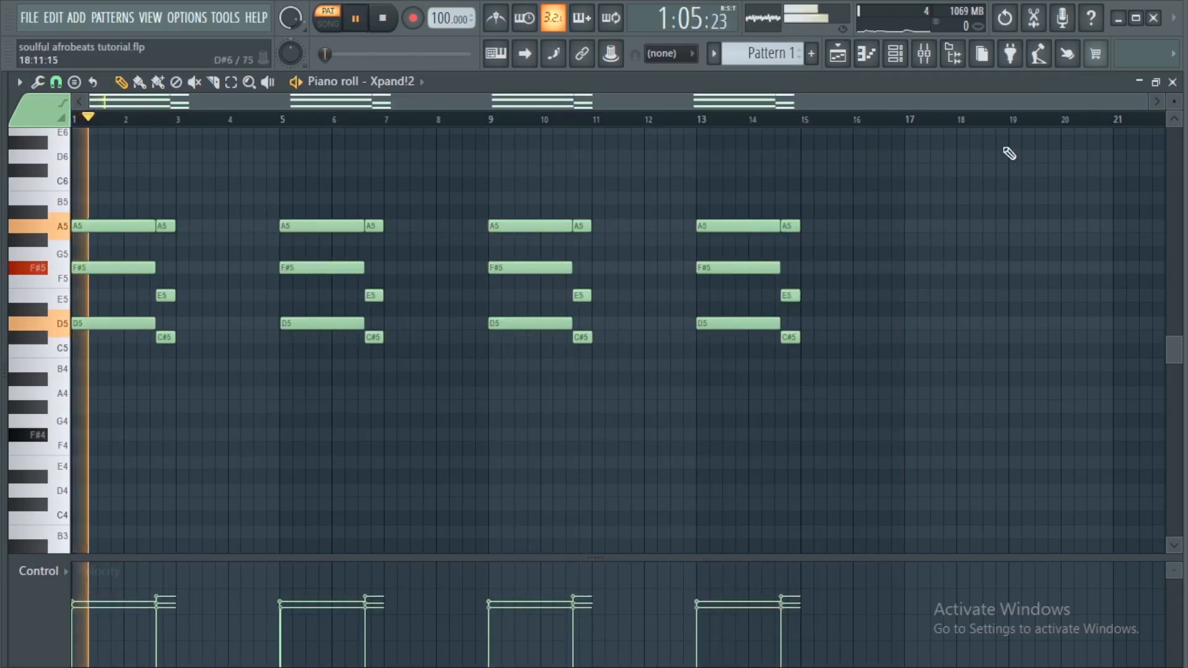
pyautogui.click(1172, 82)
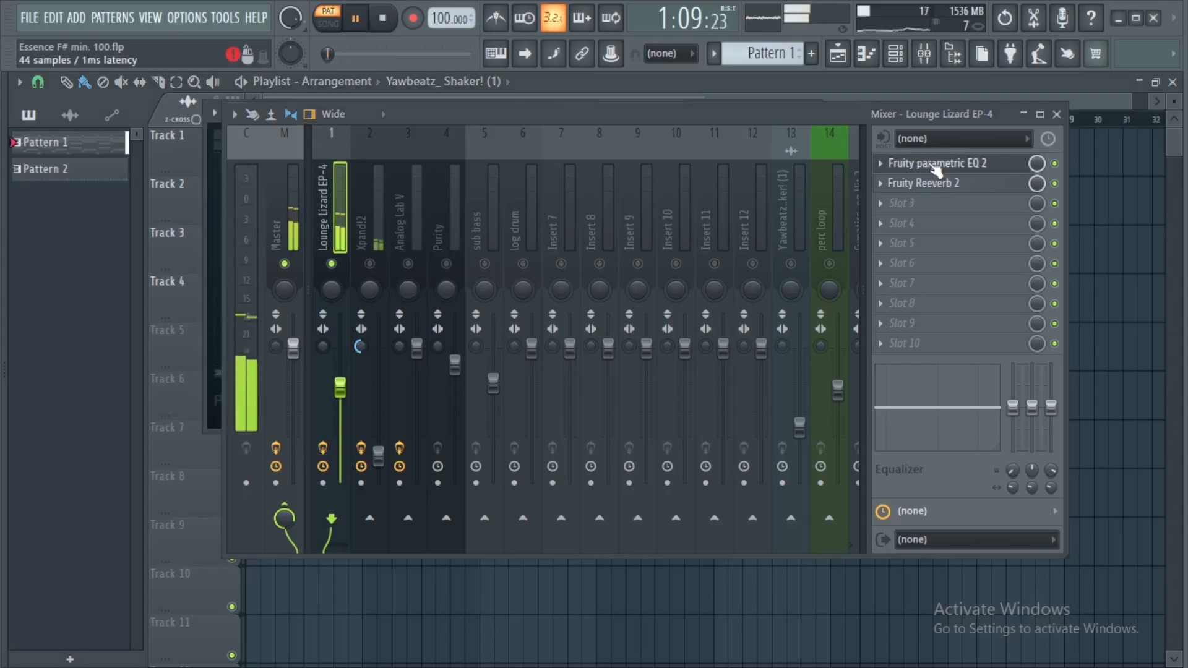
# Inspect the Fruity parametric EQ 2 and Fruity Reeverb 2 effects on the Lounge Lizard EP-4 mixer insert
pyautogui.click(1057, 115)
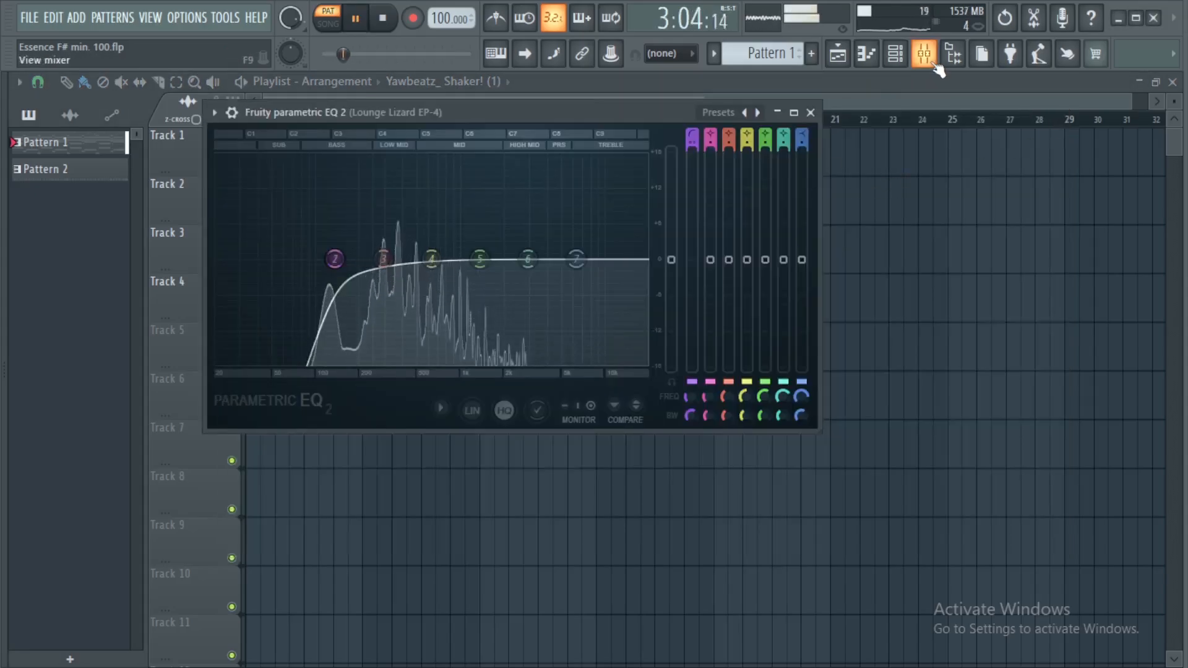
pyautogui.press('F9')
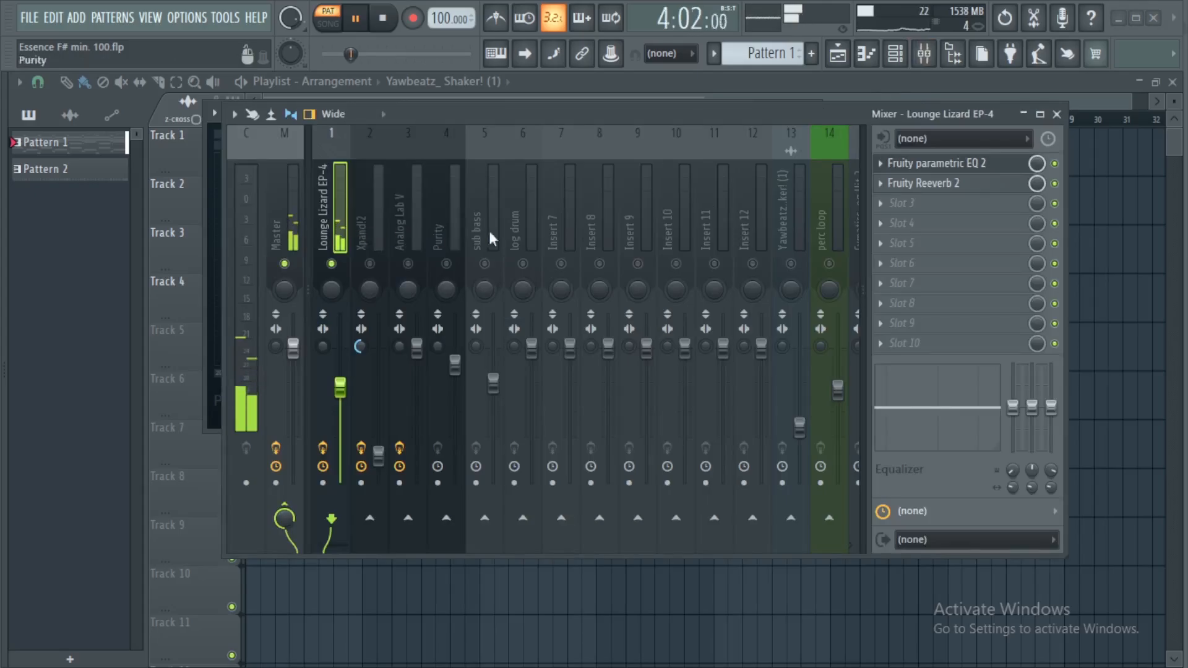
pyautogui.click(925, 183)
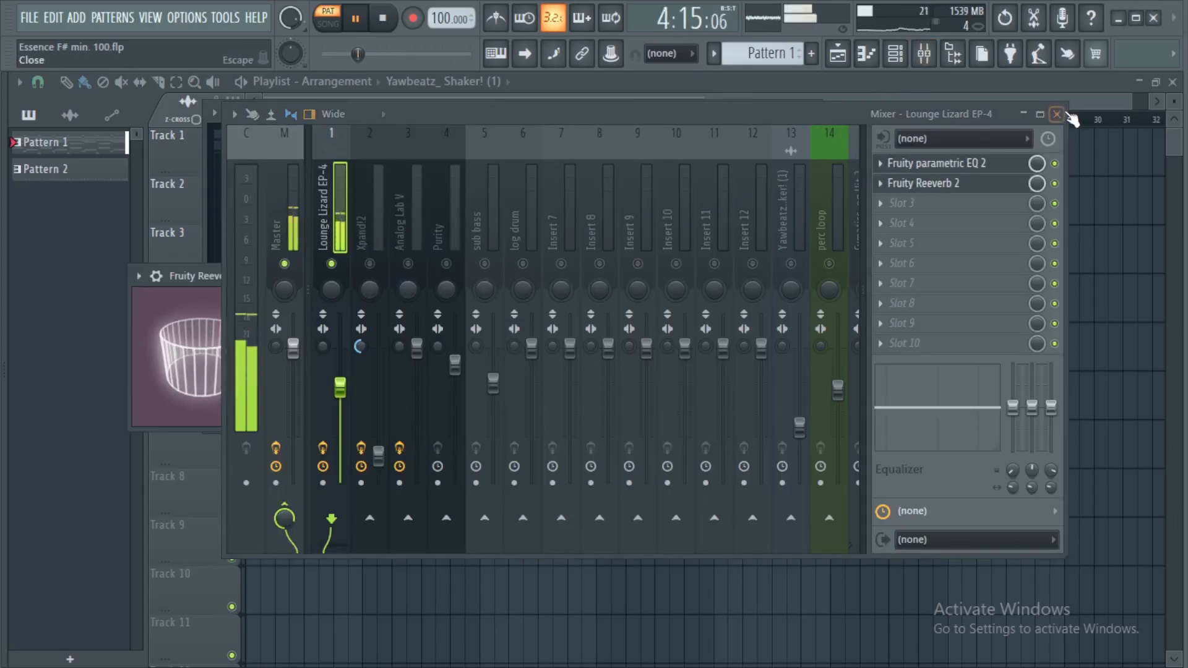
pyautogui.press('F9')
pyautogui.moveTo(433, 278); pyautogui.dragTo(826, 141)
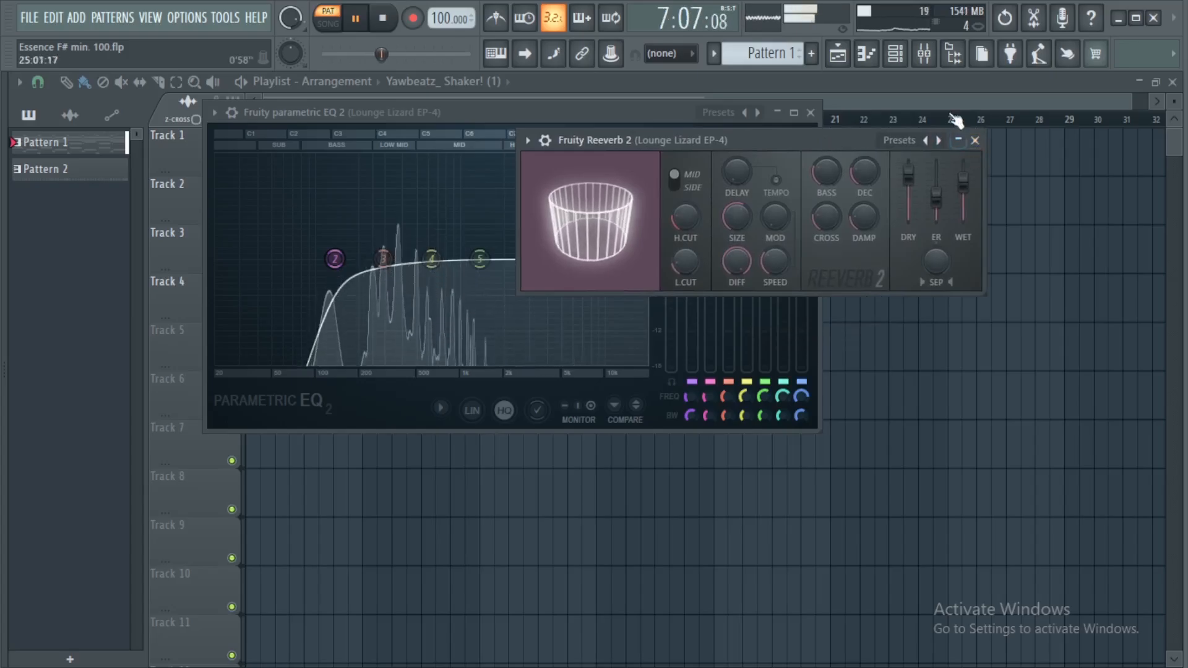
pyautogui.press('space')
pyautogui.click(931, 64)
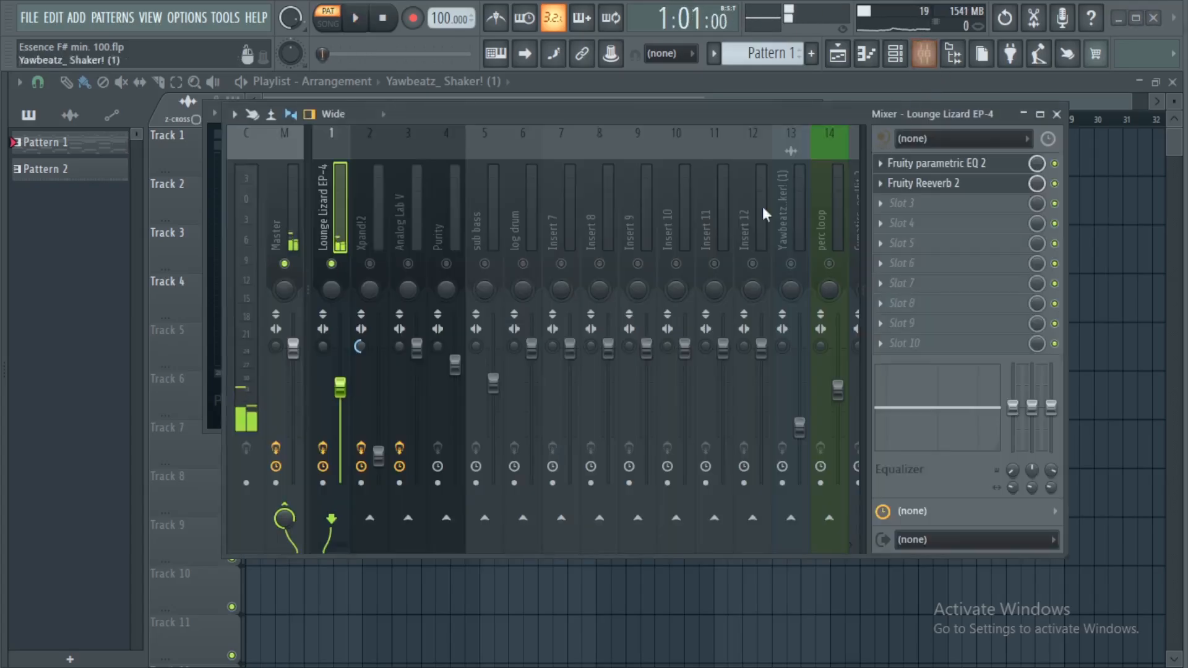
# Toggle mute and solo on the Lounge Lizard EP-4 and Xpand!2 mixer tracks to compare the two layers during playback
pyautogui.click(370, 264)
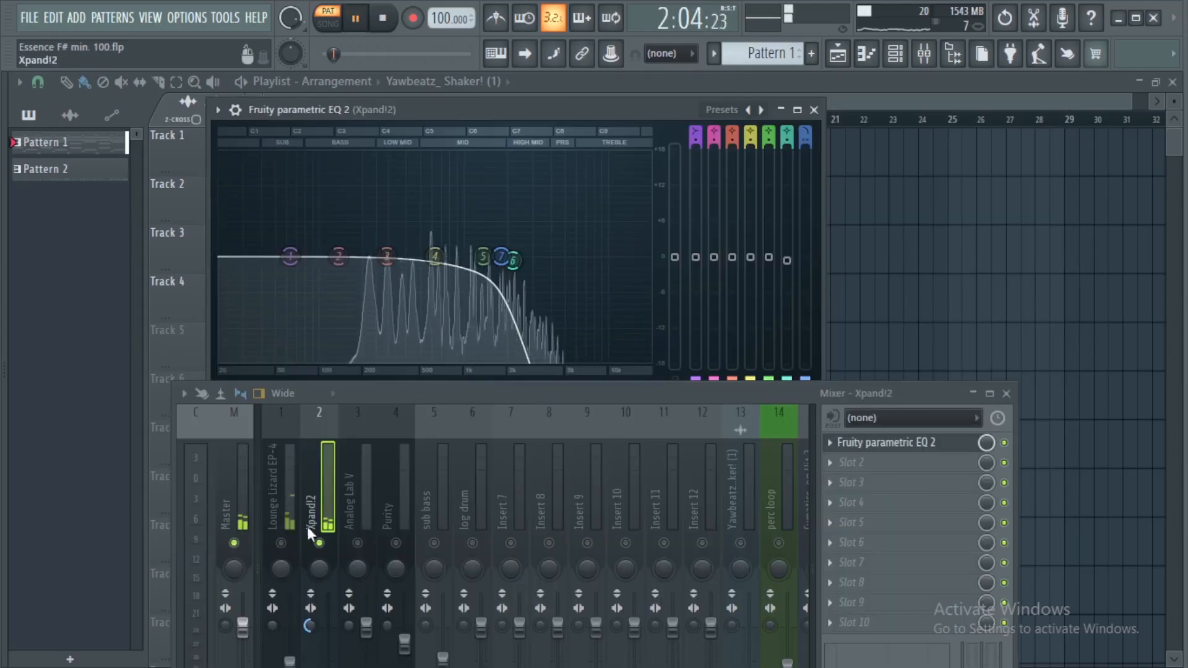
pyautogui.click(281, 542)
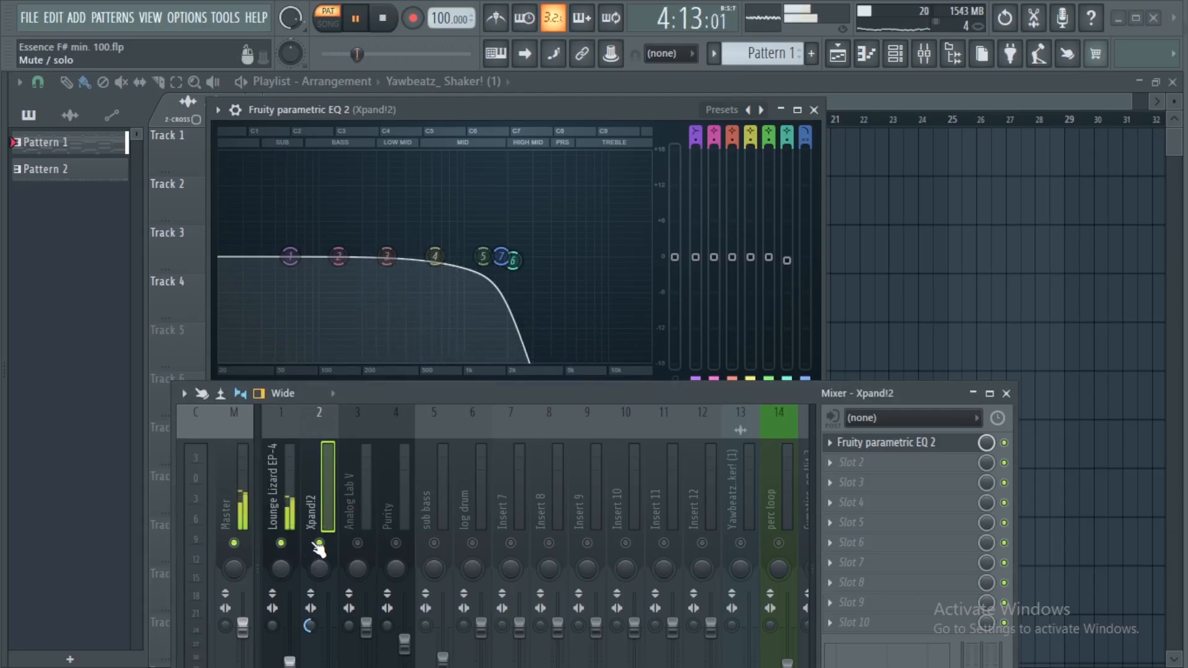
pyautogui.click(319, 542)
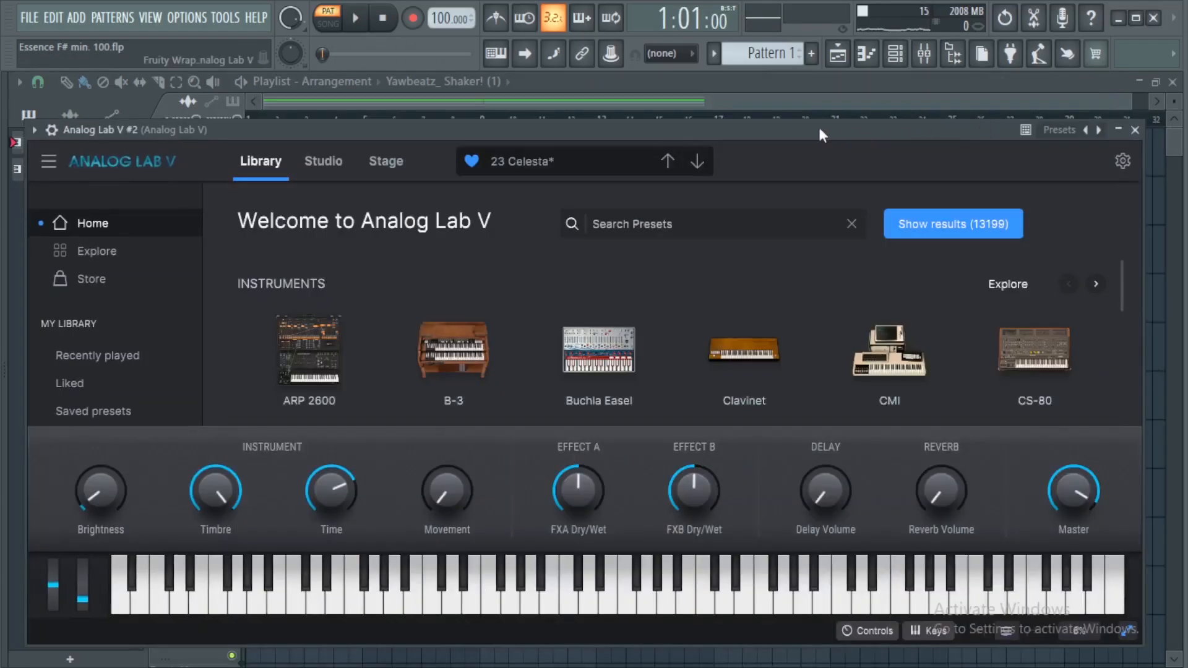
pyautogui.moveTo(819, 128); pyautogui.dragTo(822, 91)
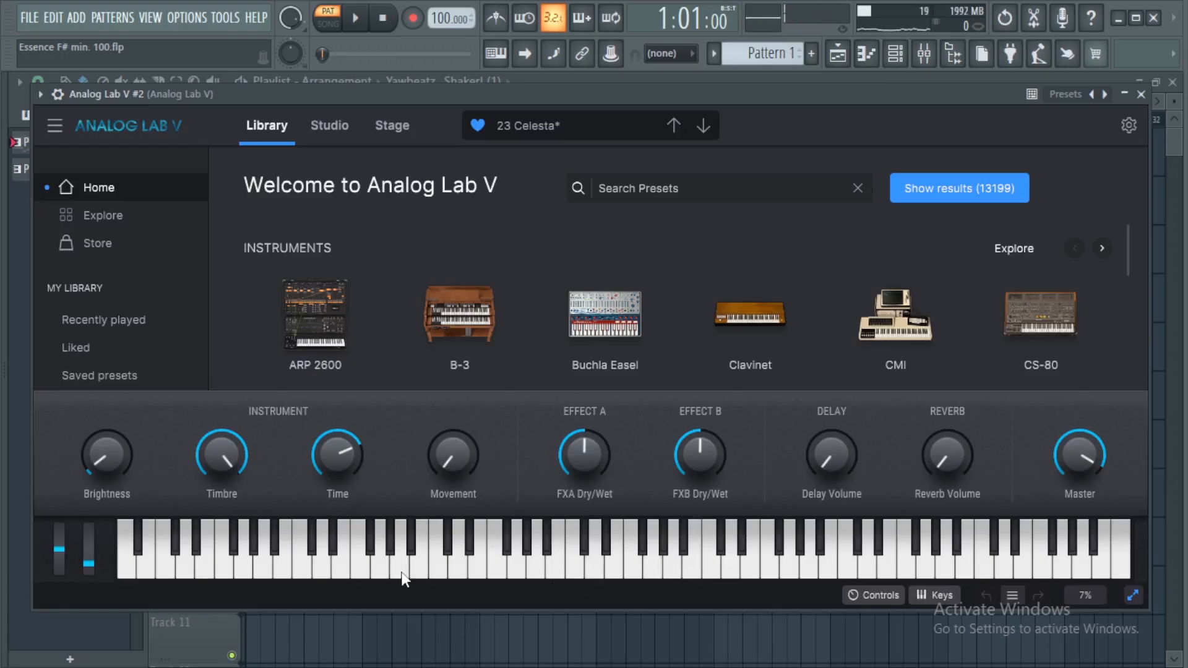
# Open the Analog Lab V #2 piano roll and delete all its notes in the first eight bars
pyautogui.press('Escape')
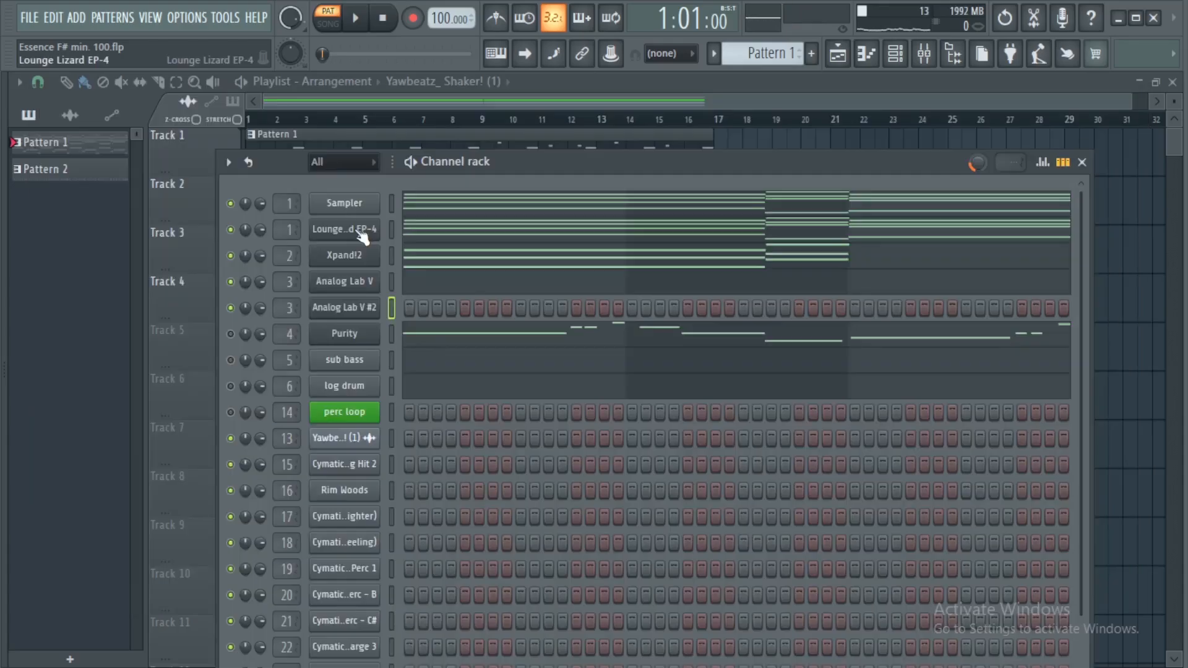
pyautogui.rightClick(354, 229)
pyautogui.click(421, 229)
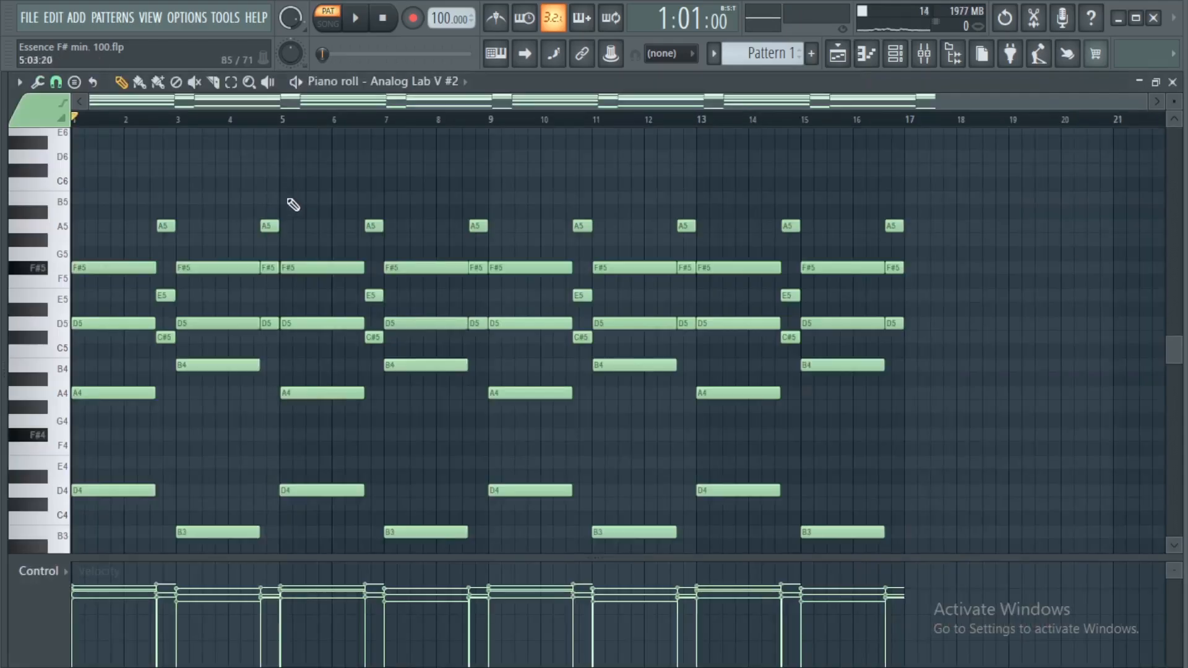
pyautogui.scroll(1, 305, 133)
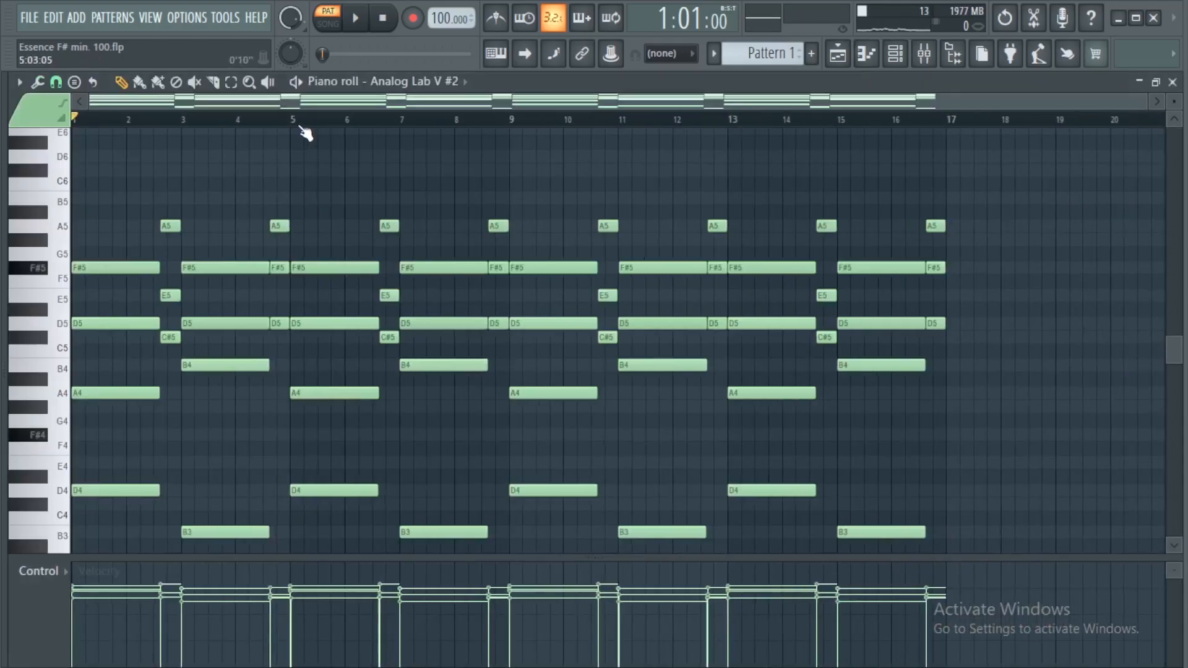
pyautogui.moveTo(91, 210); pyautogui.dragTo(501, 544)
pyautogui.press('Delete')
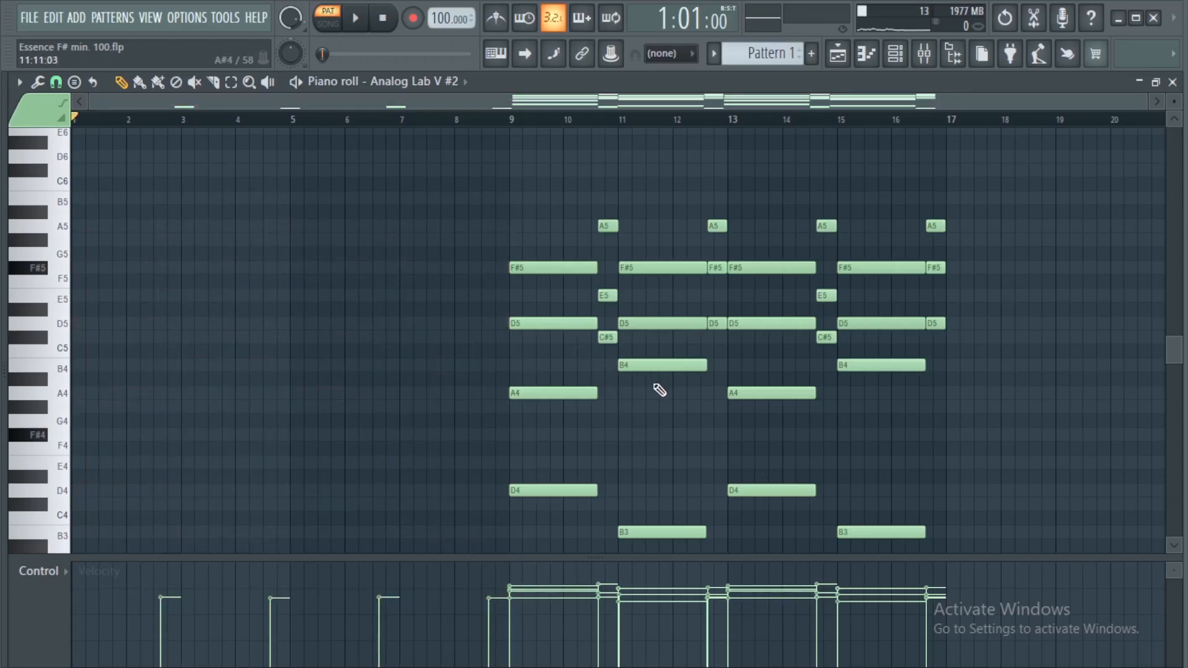
# Delete the leftover low notes in the first eight bars of the Analog Lab V #2 piano roll
pyautogui.hotkey('shift', 'd')
pyautogui.scroll(-2, 655, 431)
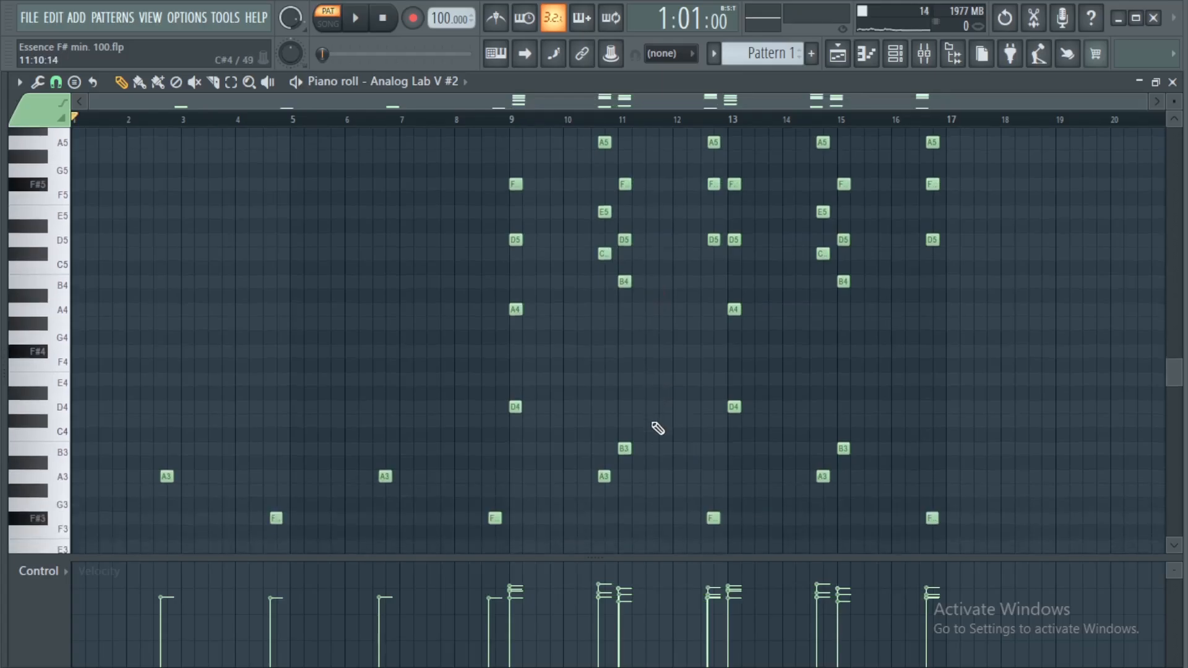
pyautogui.moveTo(138, 443); pyautogui.dragTo(520, 518)
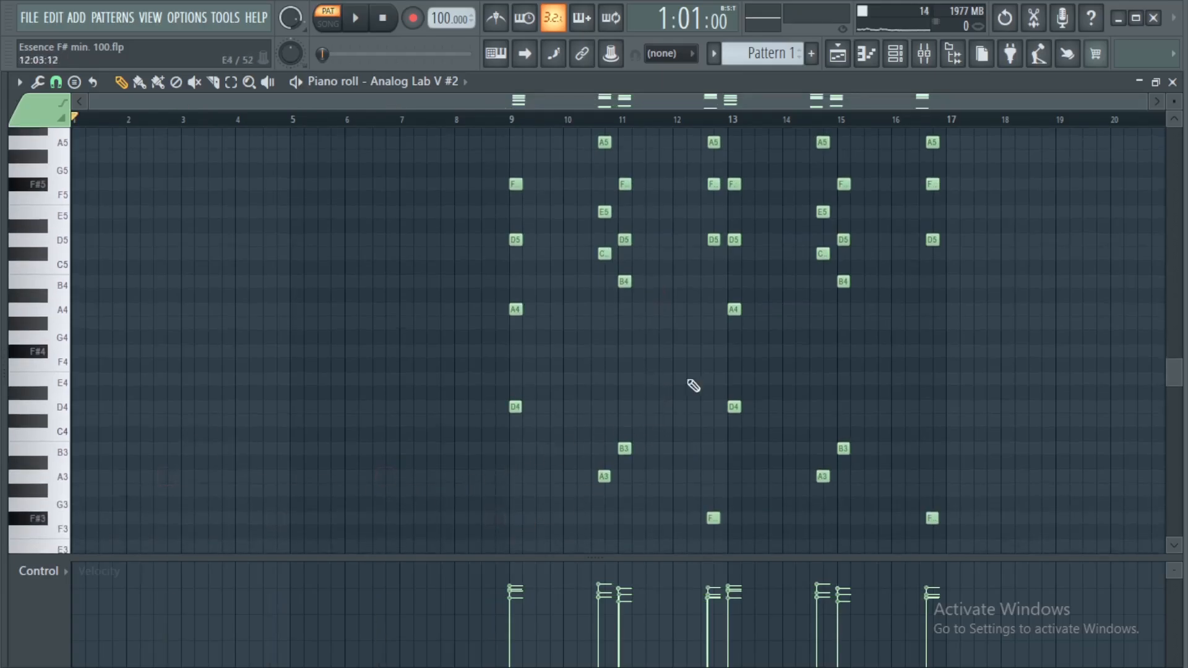
pyautogui.scroll(1, 658, 438)
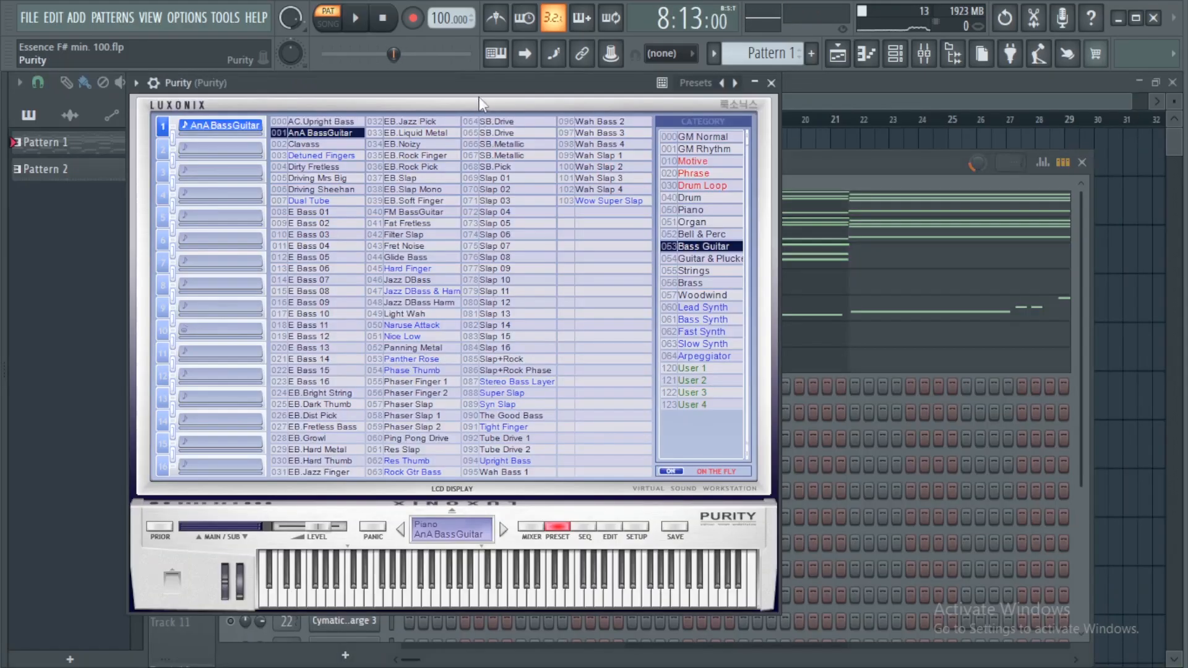
# Play back the pattern while reviewing the Analog Lab V, Lounge Lizard EP-4 and Purity piano rolls
pyautogui.moveTo(500, 91); pyautogui.dragTo(584, 91)
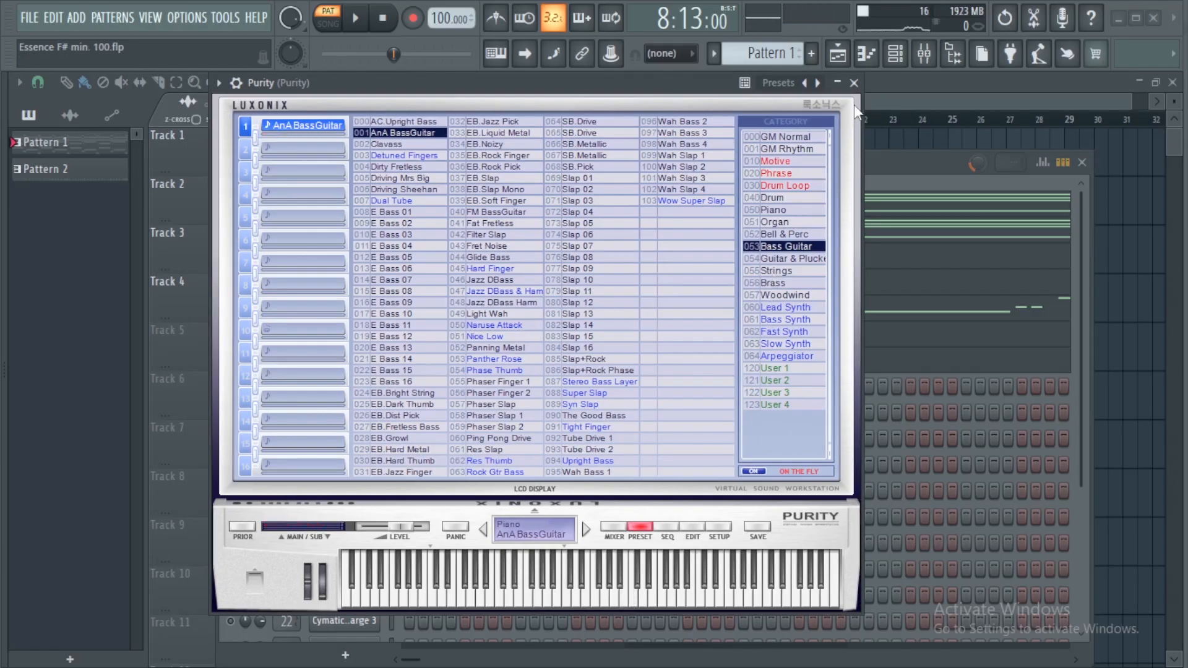
pyautogui.click(853, 83)
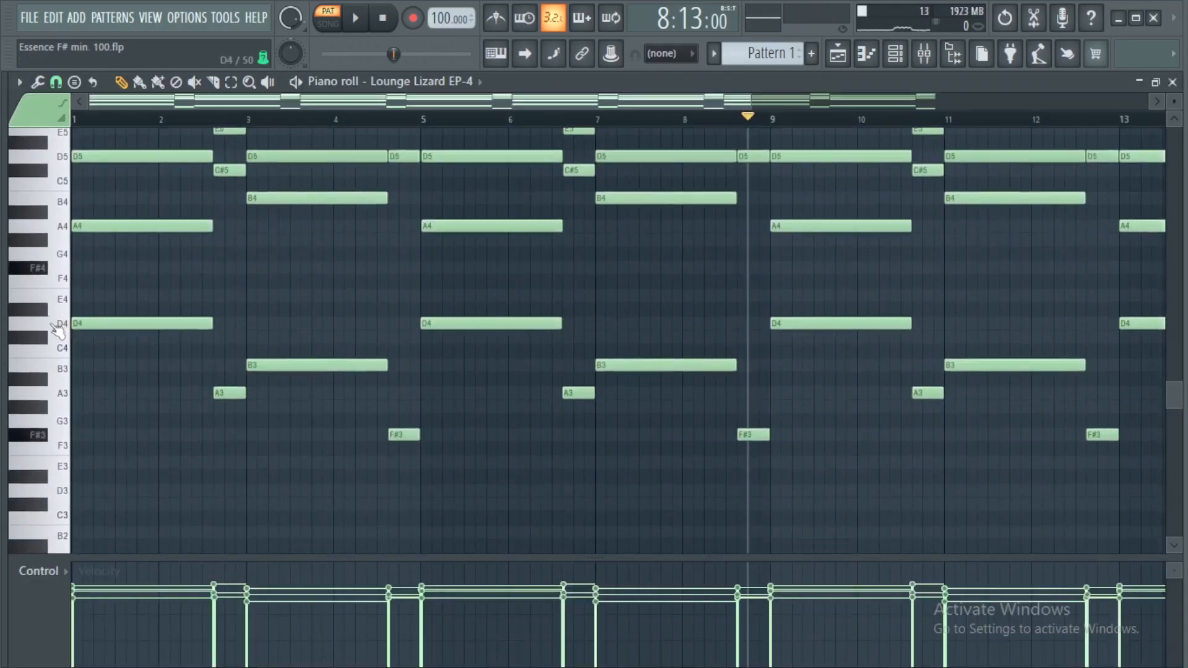
pyautogui.moveTo(62, 326); pyautogui.dragTo(155, 497)
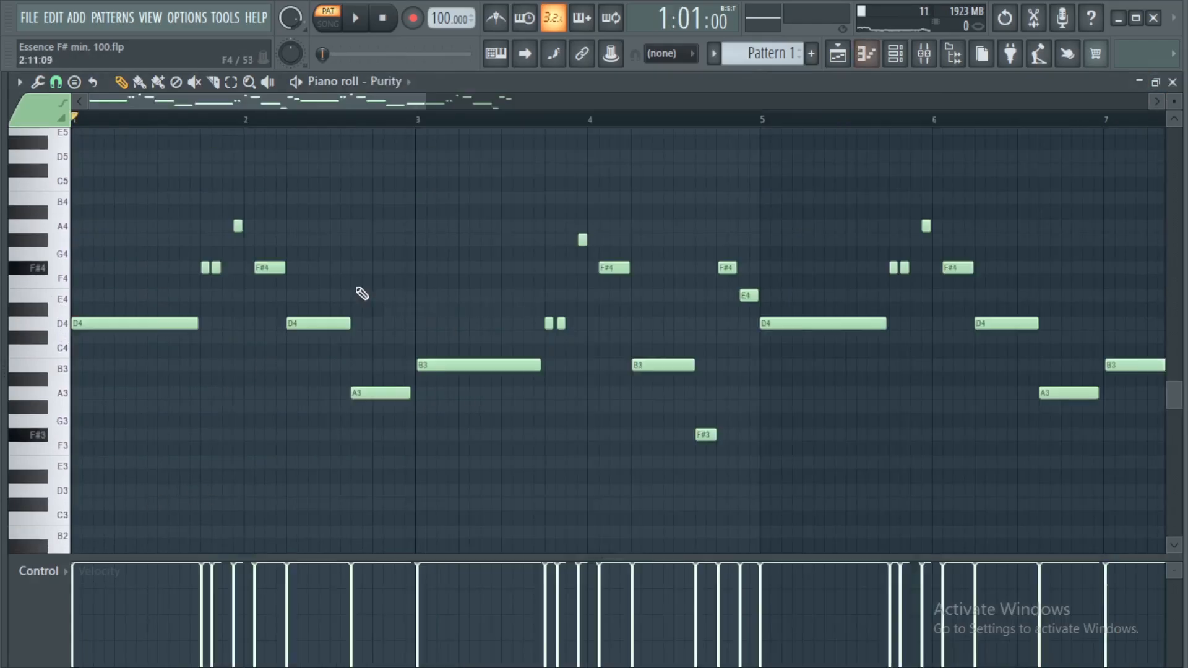
pyautogui.press('space')
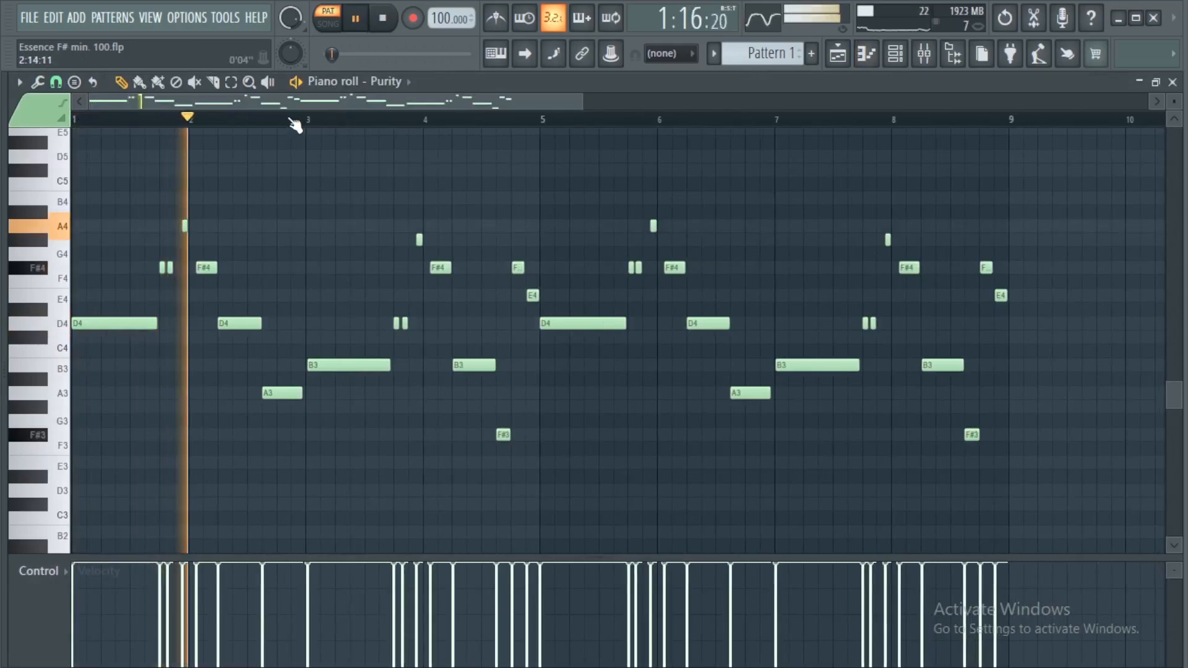
pyautogui.scroll(-2, 295, 127)
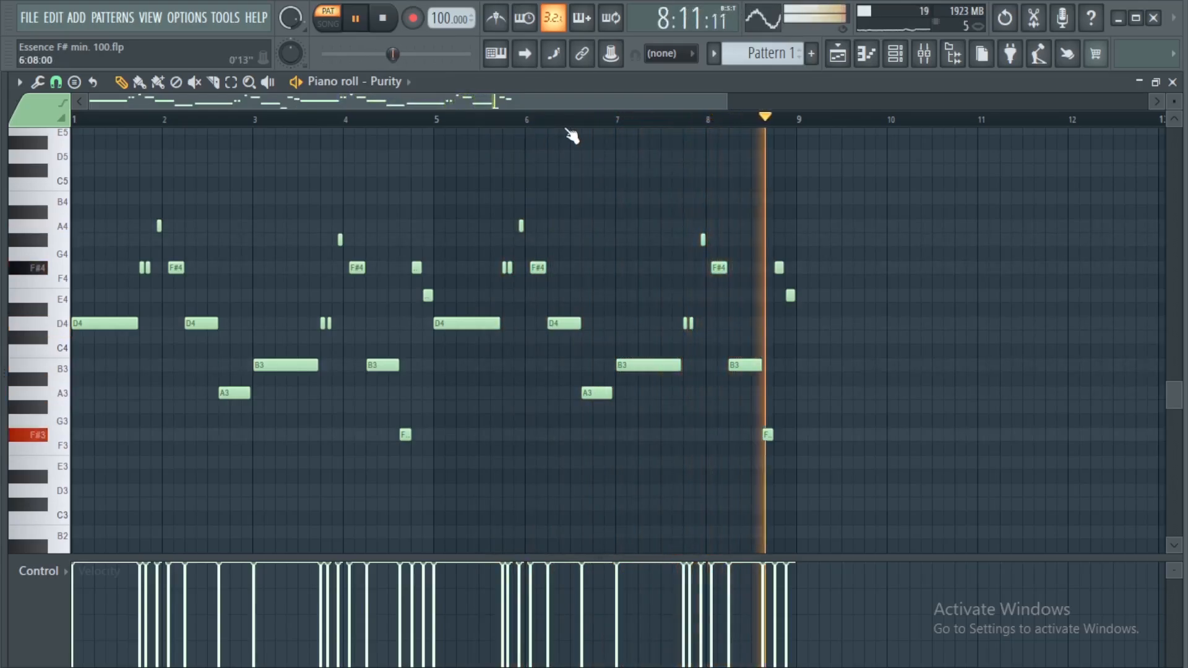
pyautogui.press('space')
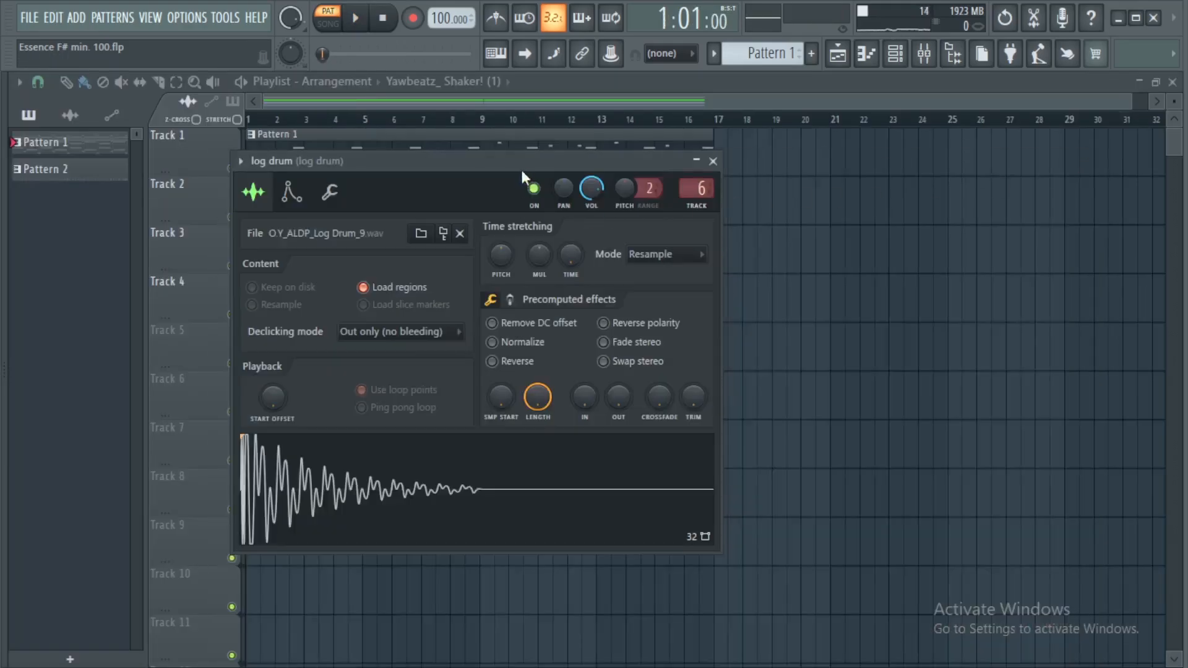
# Play the pattern while reviewing the log drum and sub bass parts in their piano rolls
pyautogui.moveTo(521, 170); pyautogui.dragTo(518, 127)
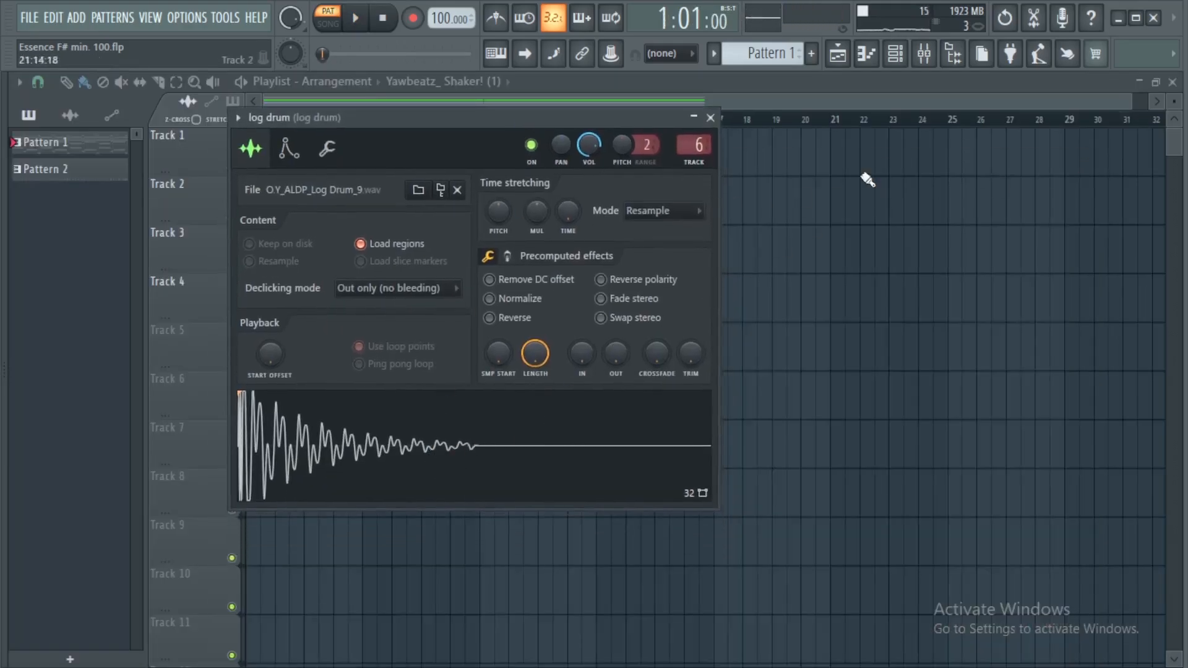
pyautogui.click(897, 57)
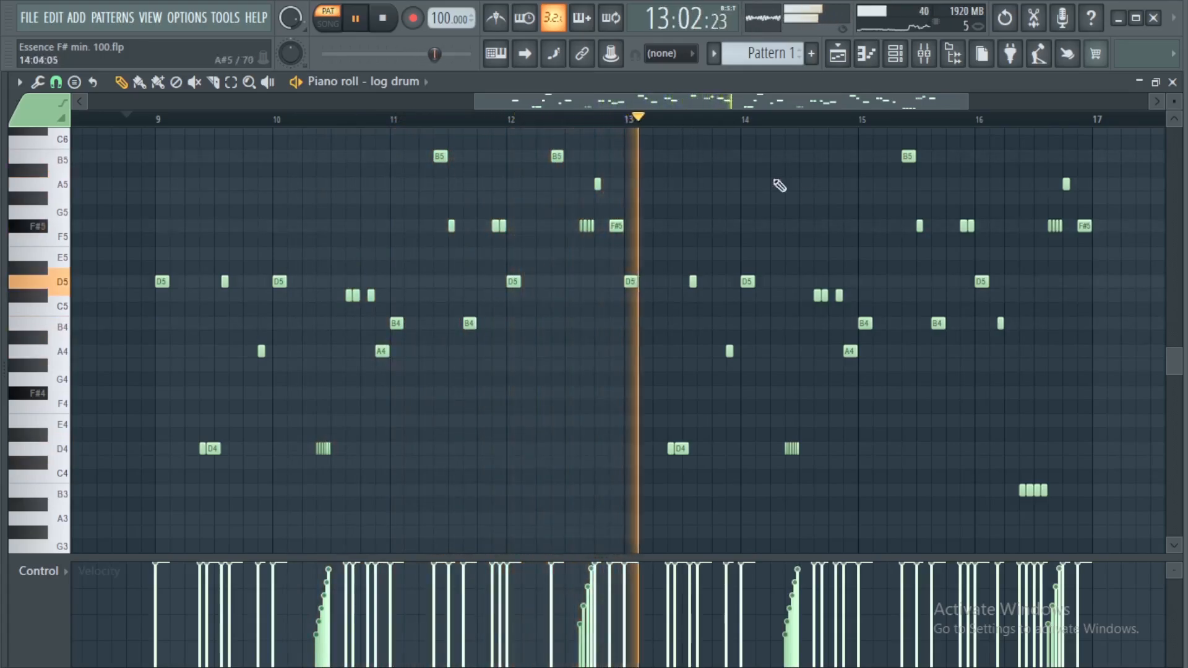
pyautogui.press('space')
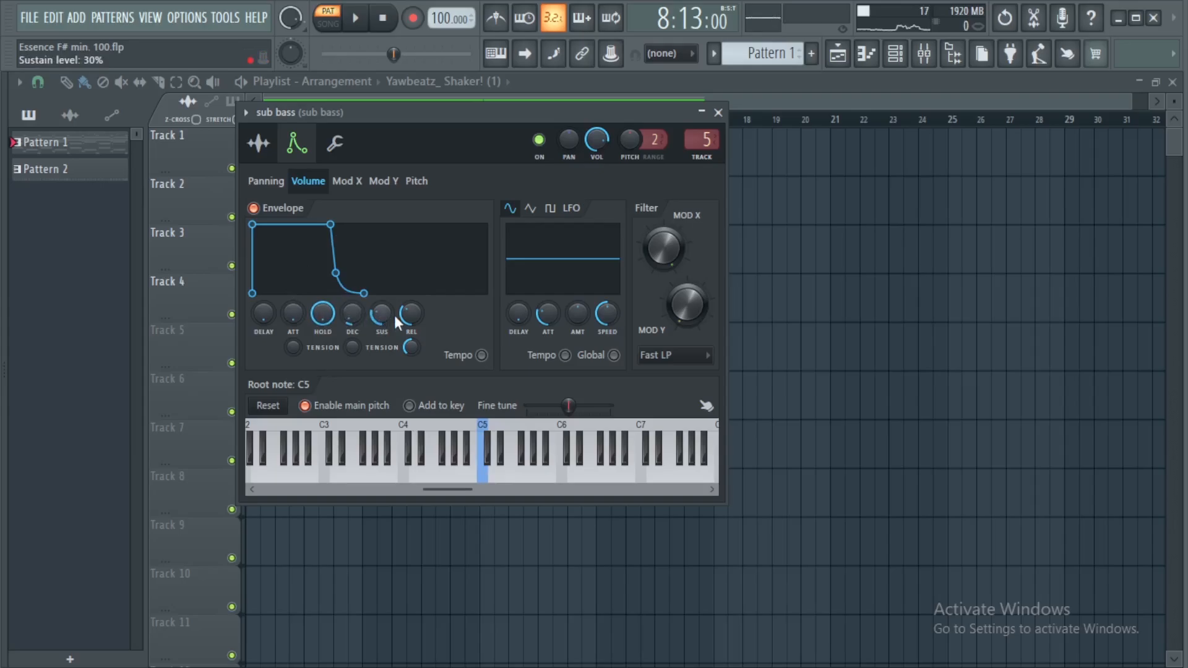
pyautogui.press('F7')
pyautogui.press('space')
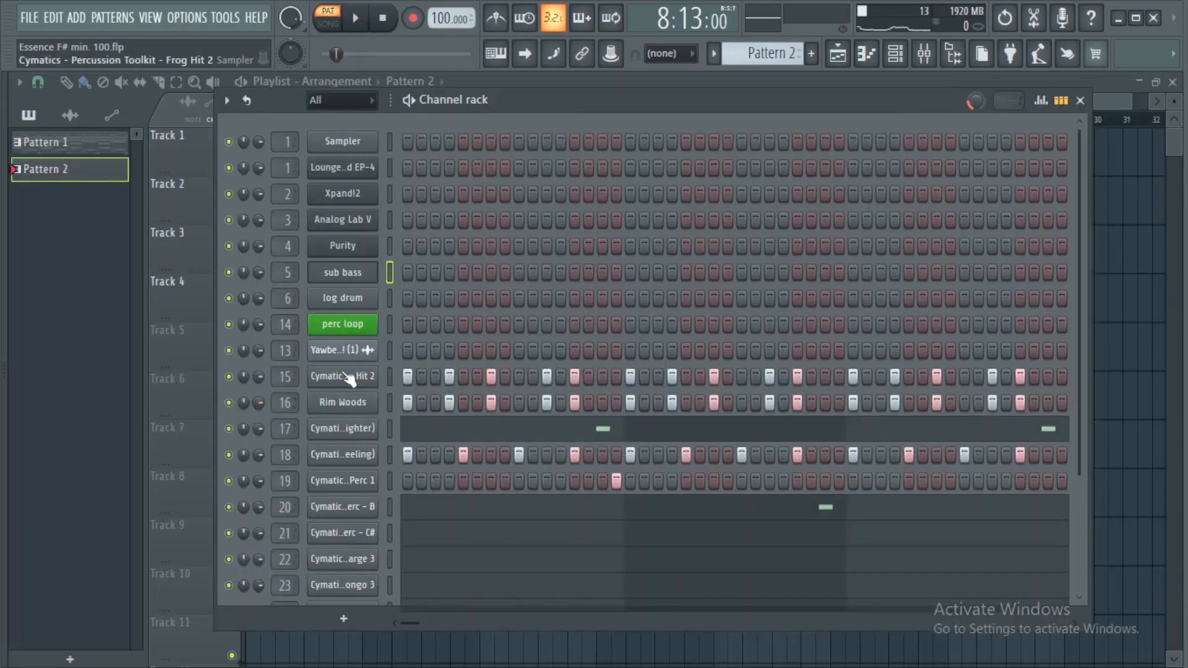
# Audition Pattern 2's percussion in the channel rack, toggling mute on the lower percussion channels during playback
pyautogui.click(346, 376)
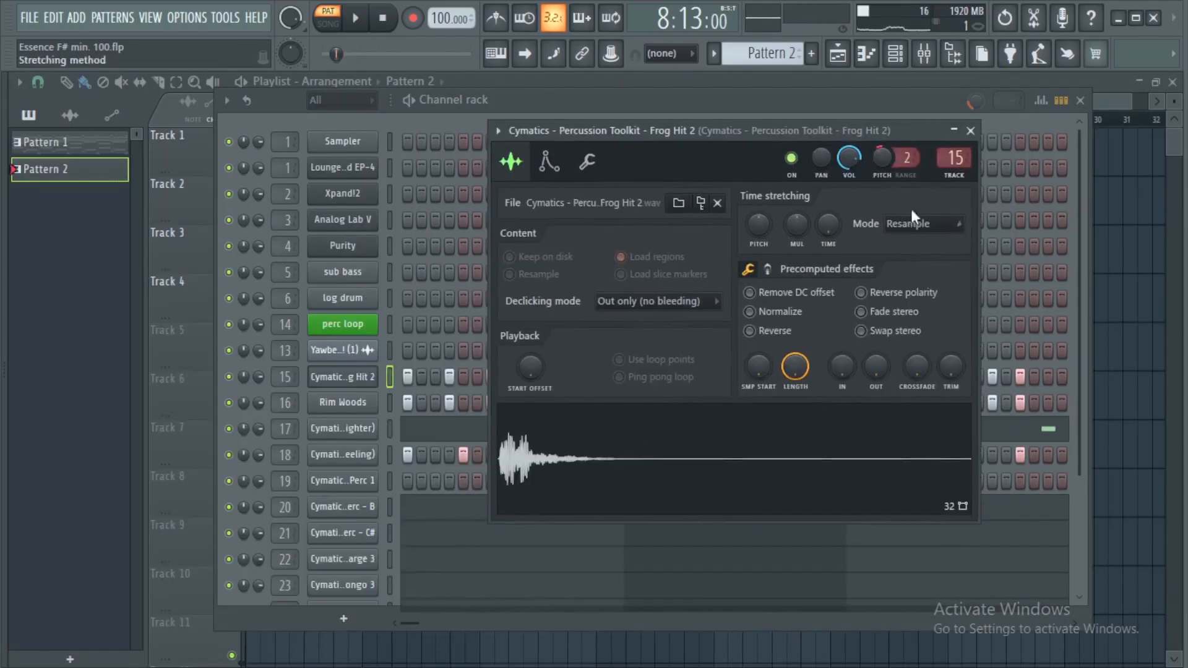
pyautogui.click(970, 131)
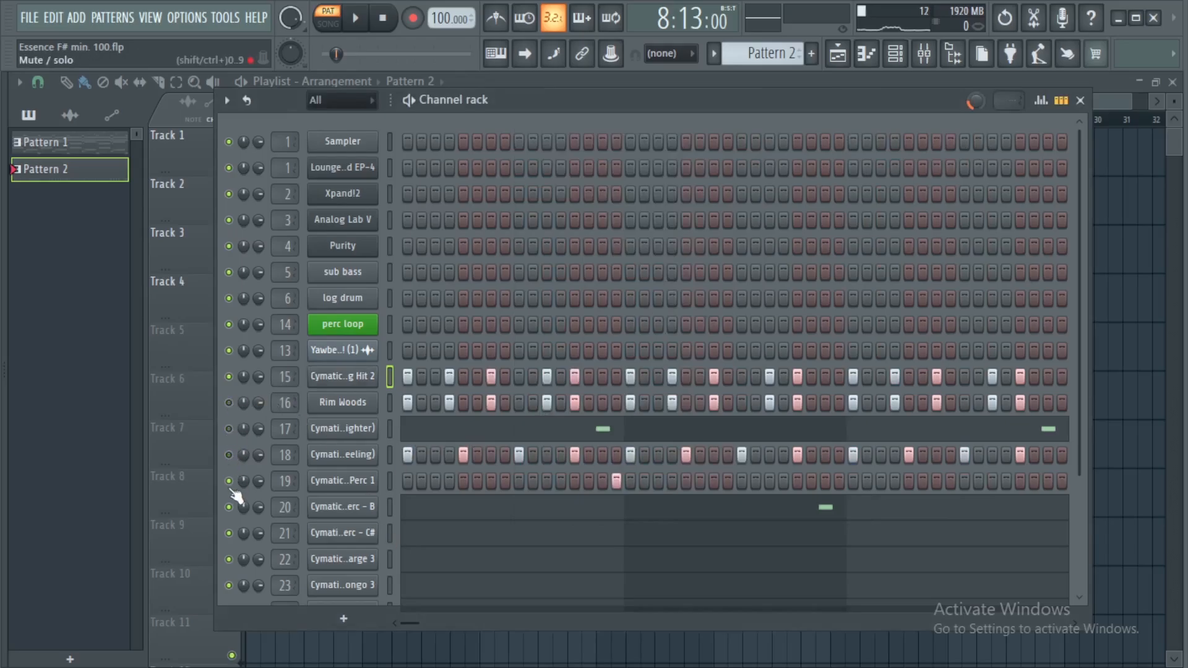
pyautogui.moveTo(232, 546); pyautogui.dragTo(230, 587)
pyautogui.press('space')
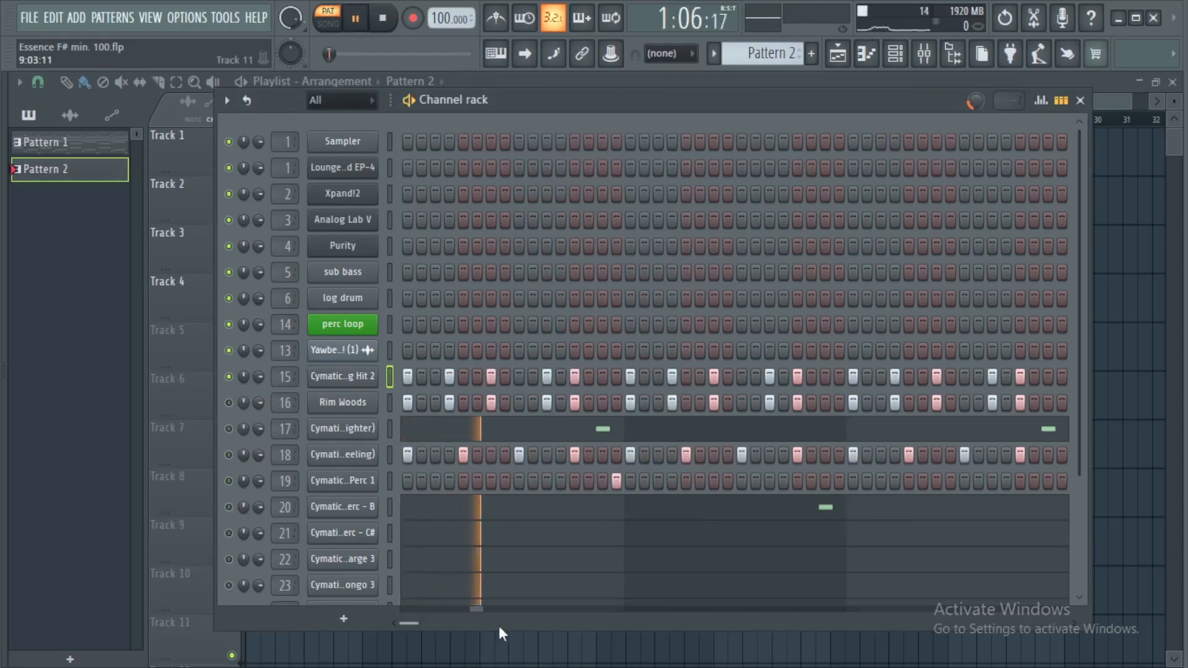
pyautogui.moveTo(493, 628); pyautogui.dragTo(493, 651)
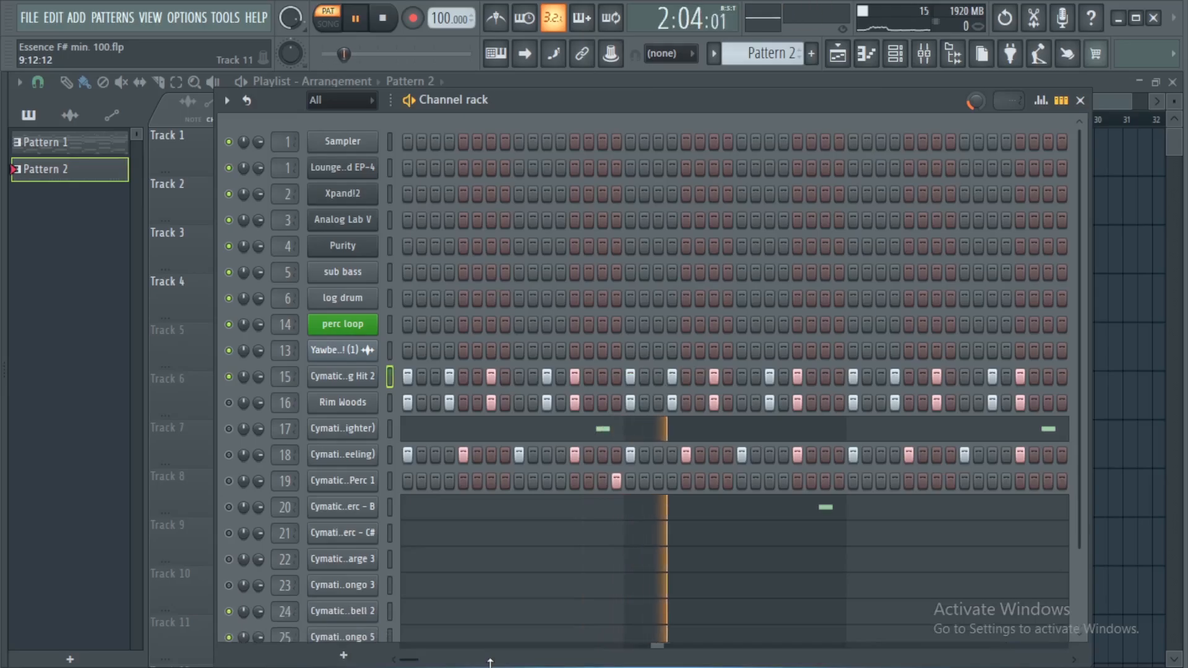
pyautogui.press('space')
# Reposition the channel rack, scroll to the lower channels and mute the Cymatics ...eeling channel during playback
pyautogui.moveTo(604, 106); pyautogui.dragTo(611, 75)
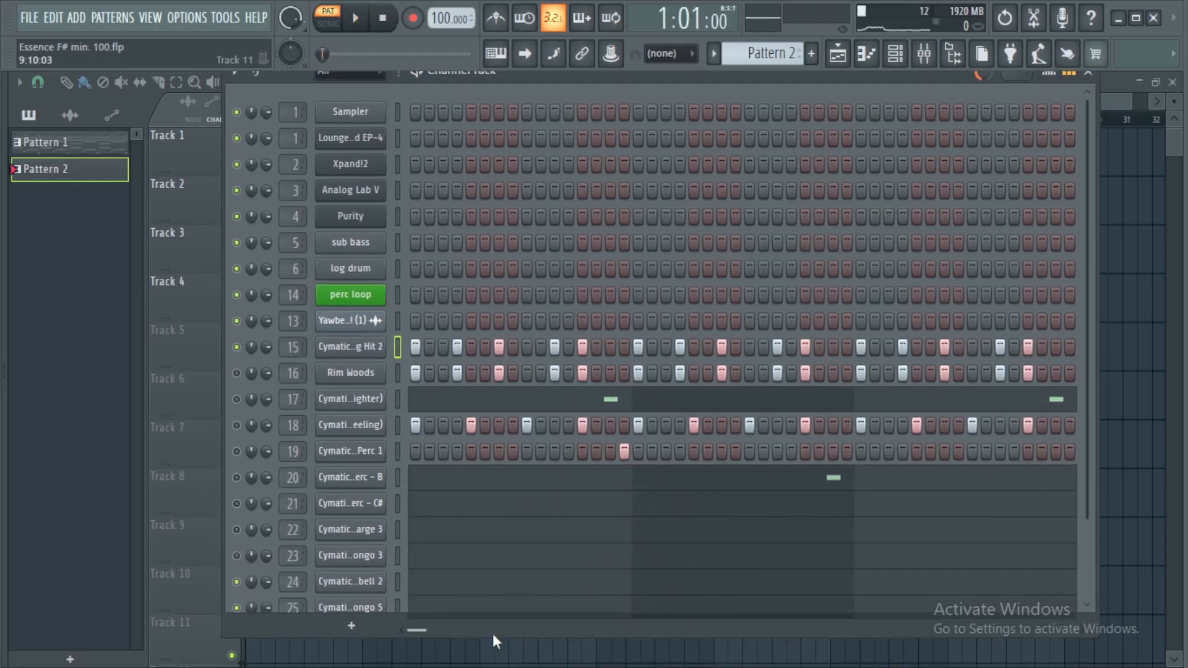
pyautogui.moveTo(494, 639); pyautogui.dragTo(468, 661)
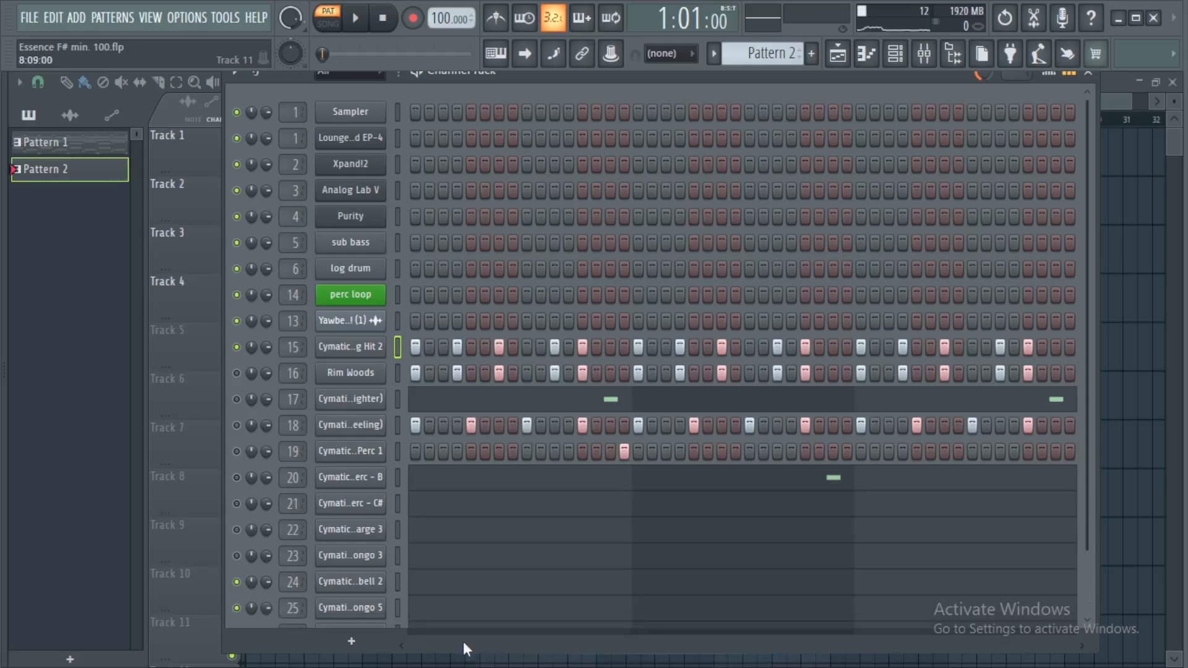
pyautogui.moveTo(1086, 499); pyautogui.dragTo(1070, 578)
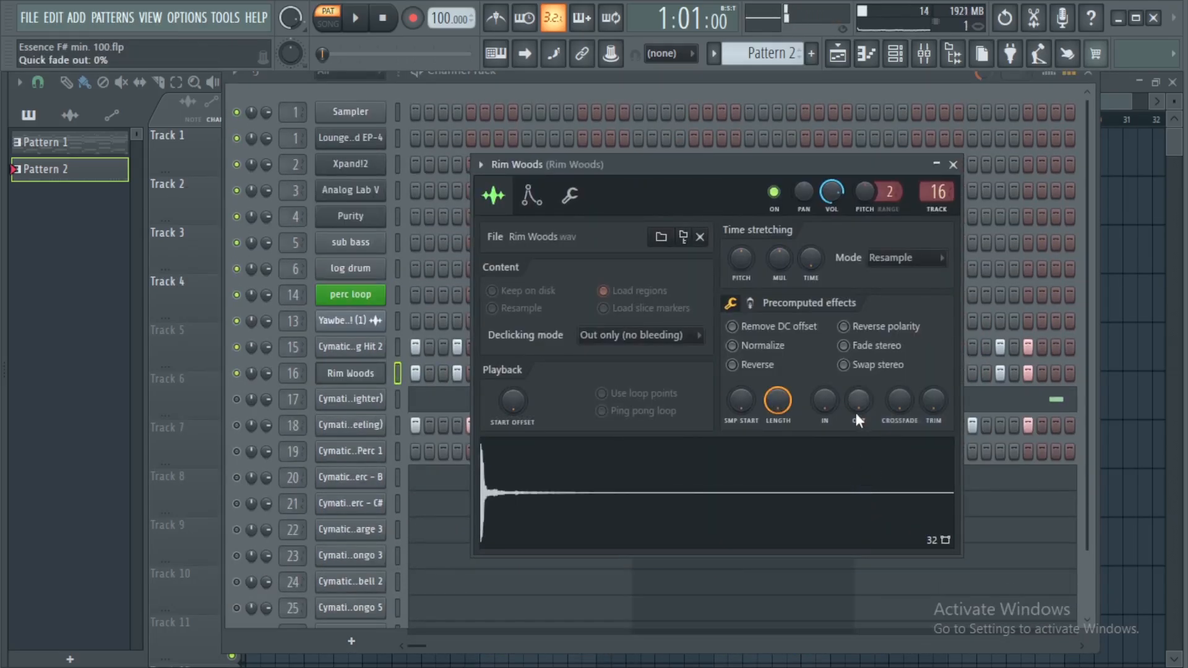
pyautogui.press('space')
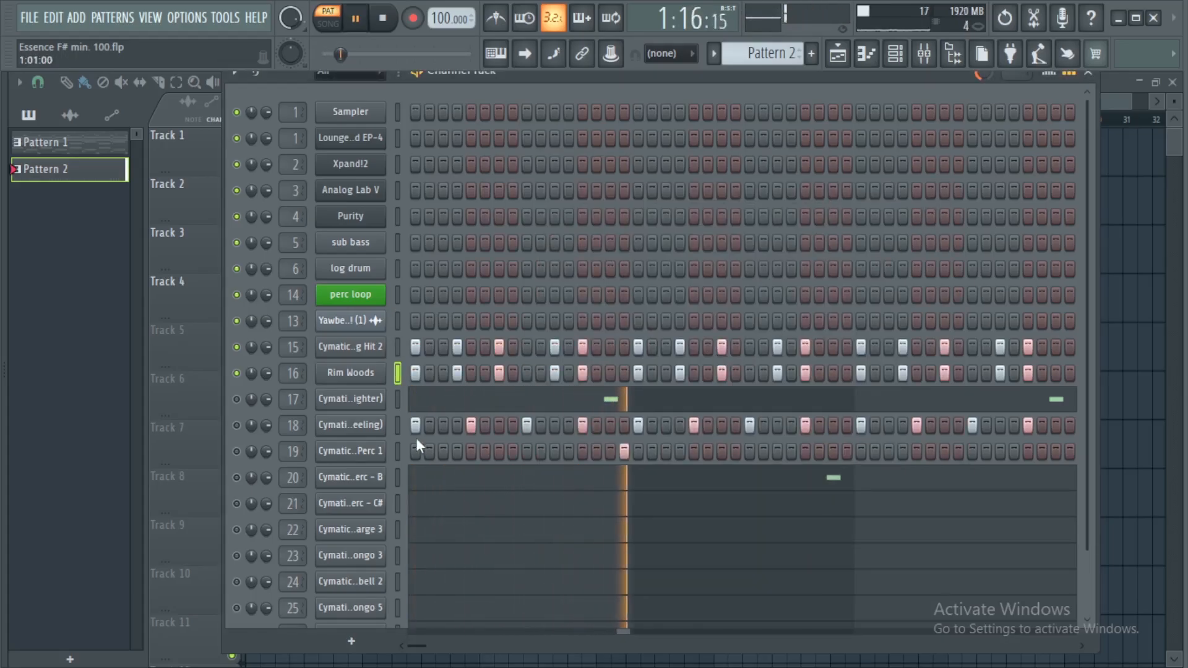
pyautogui.click(236, 425)
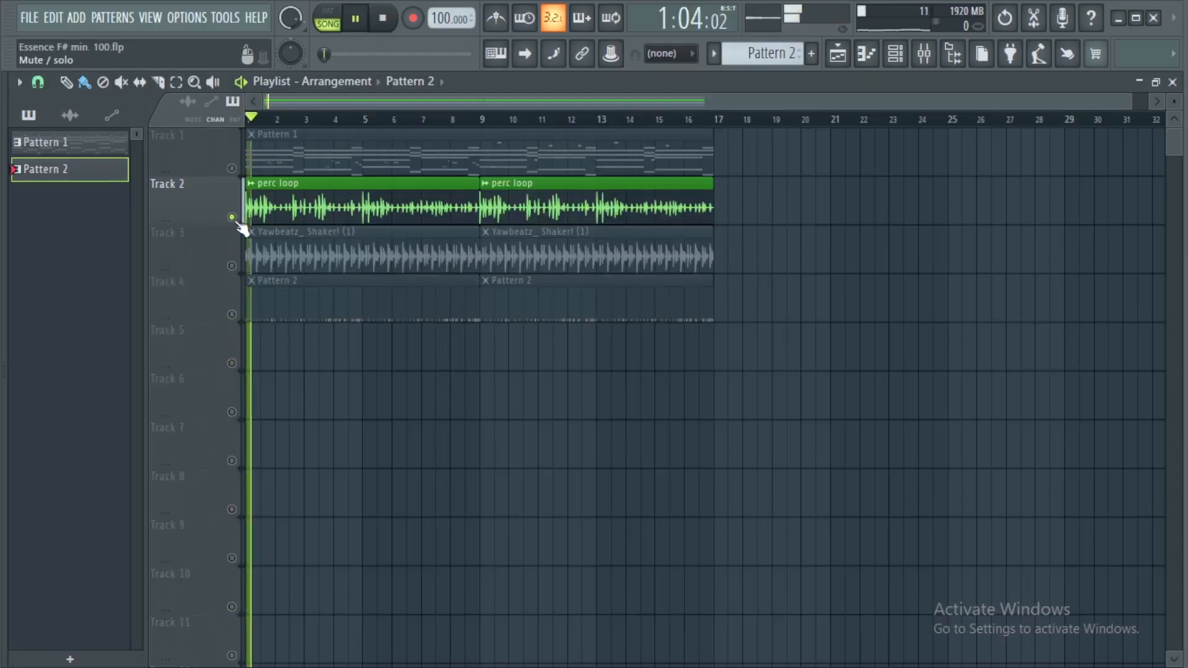
# Unmute Track 4 and Track 3 in the playlist while playing the arrangement
pyautogui.press('space')
pyautogui.click(232, 315)
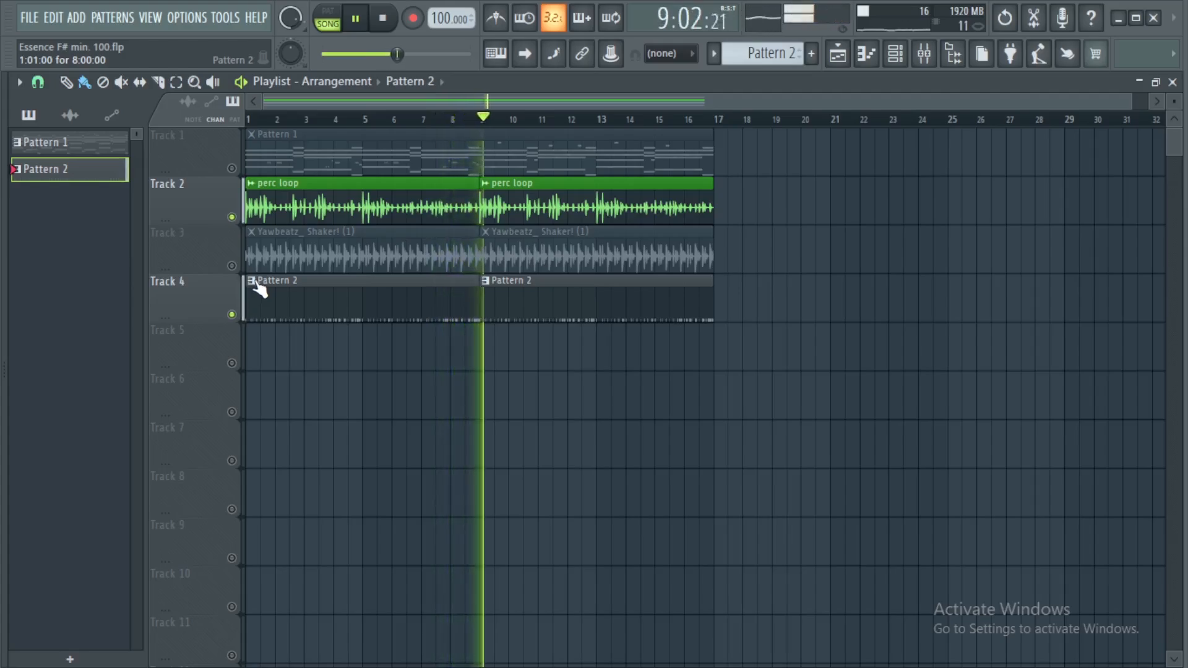
pyautogui.press('space')
pyautogui.click(232, 266)
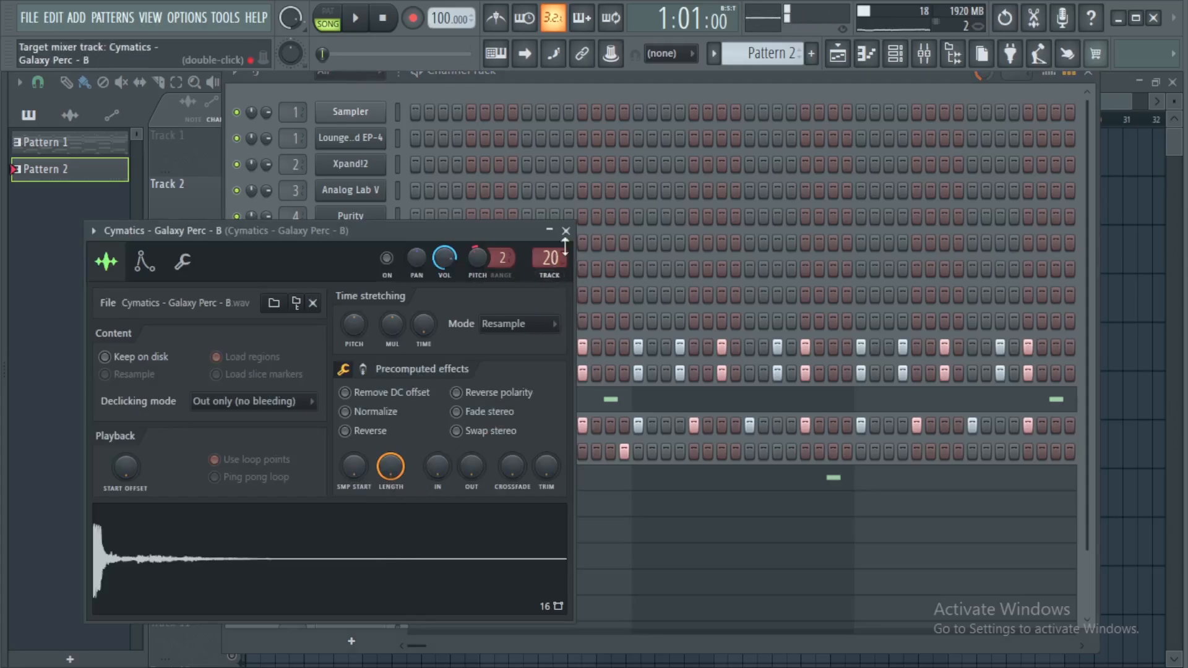
pyautogui.click(566, 230)
pyautogui.click(349, 506)
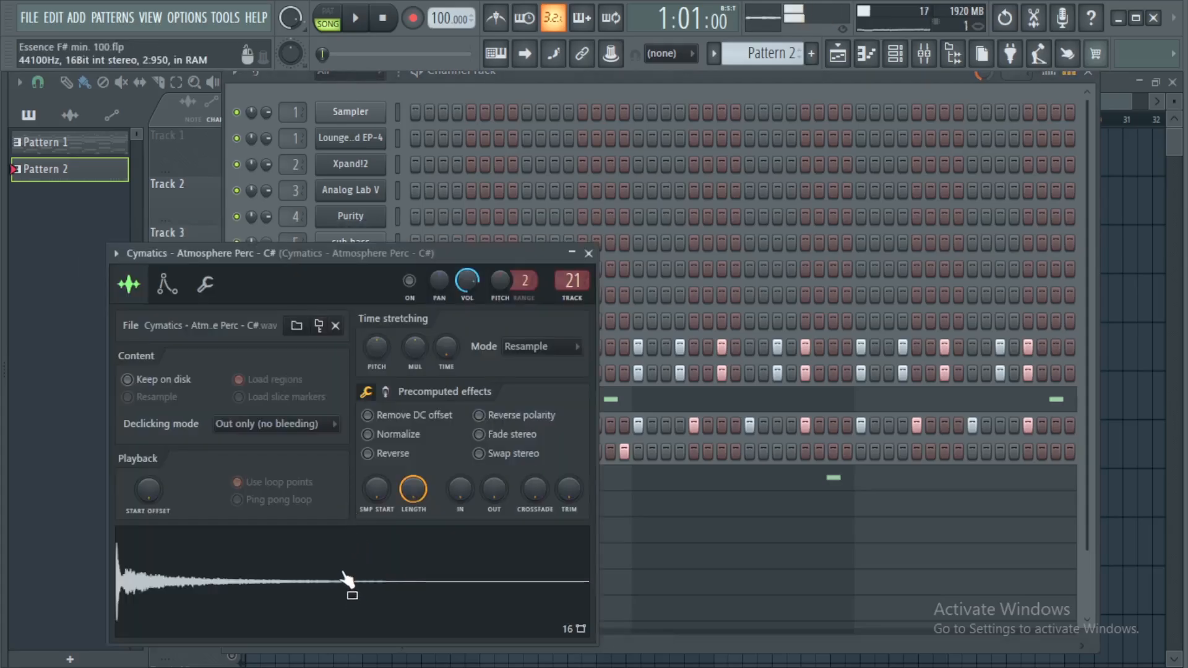
pyautogui.click(590, 255)
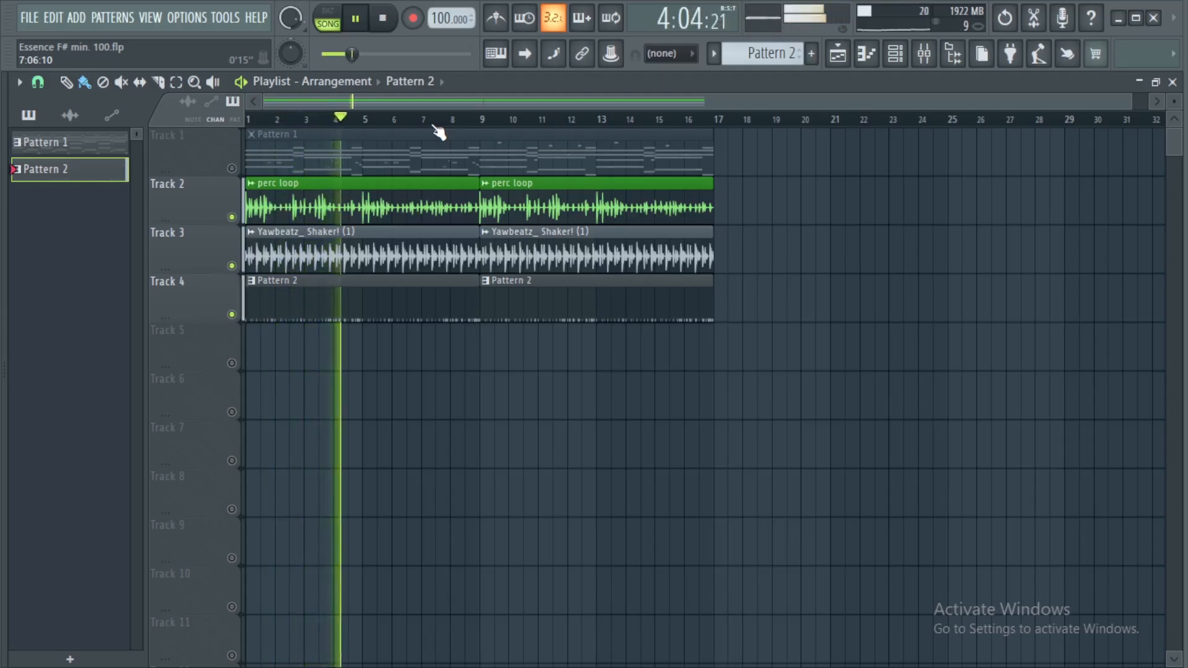
# Inspect the master track's Fruity Multiband Compressor presets, close the mixer and unmute Track 1 in the playlist
pyautogui.press('space')
pyautogui.press('F9')
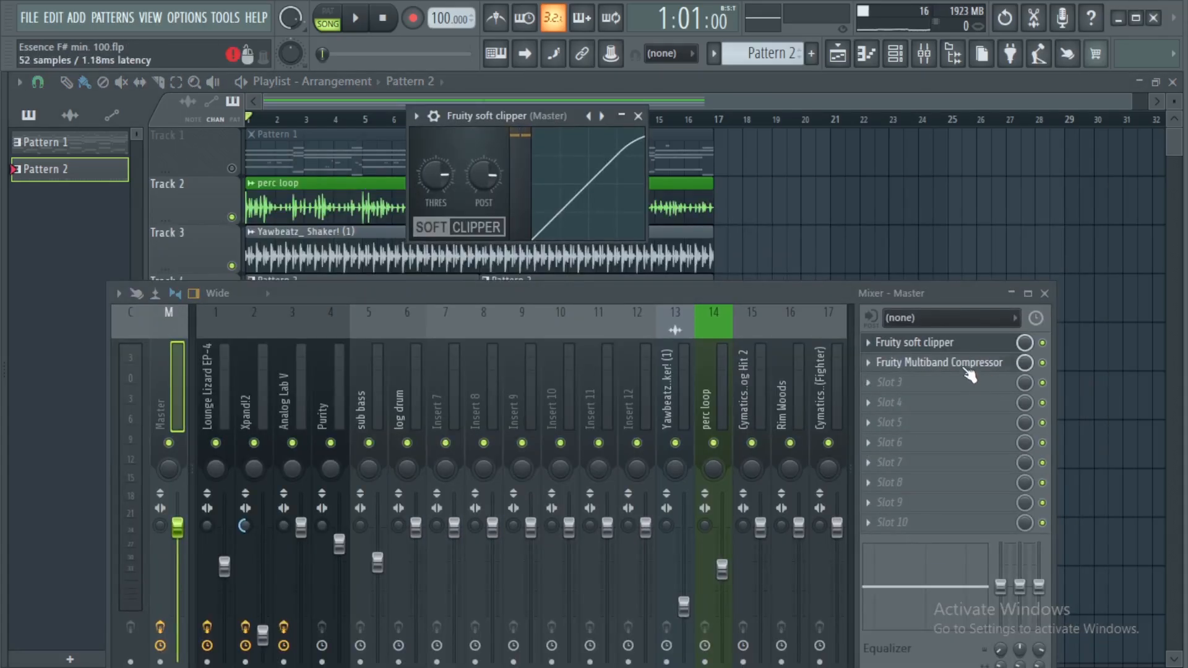
pyautogui.click(965, 365)
pyautogui.moveTo(367, 234); pyautogui.dragTo(601, 120)
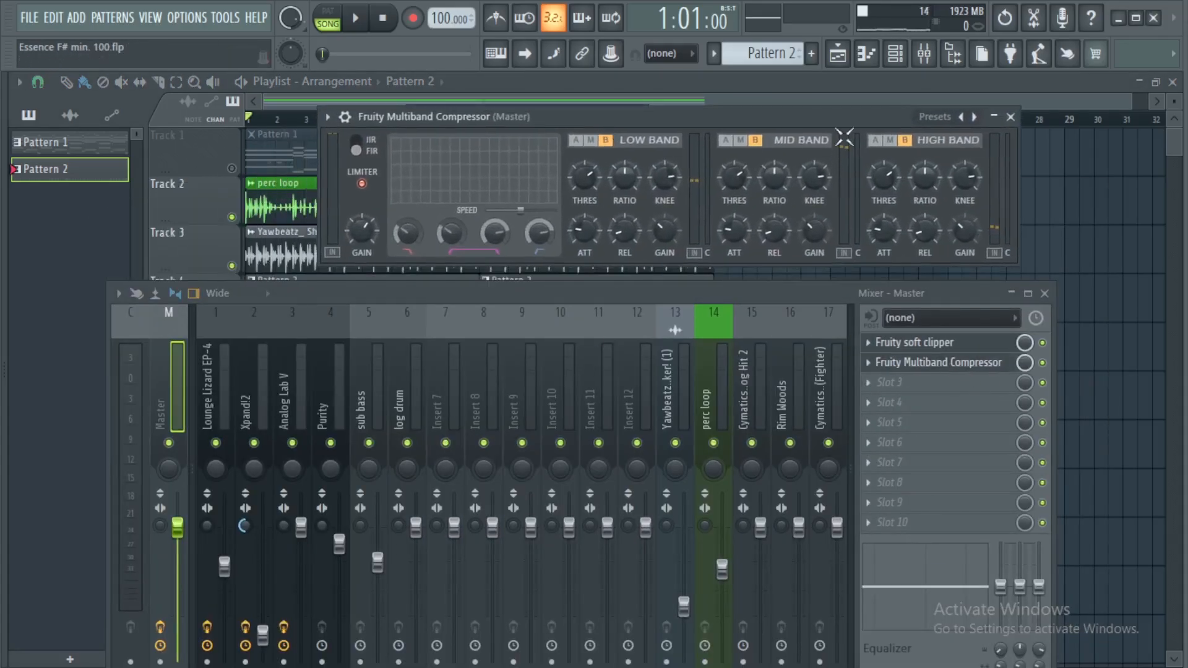
pyautogui.click(935, 118)
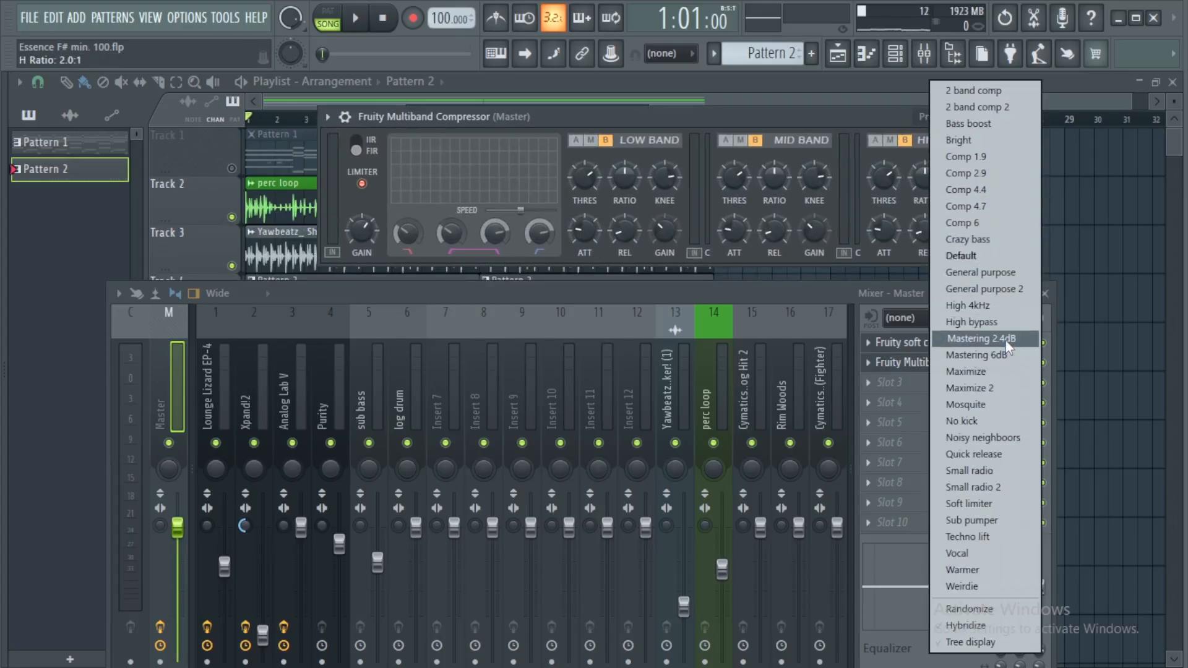
pyautogui.click(850, 122)
pyautogui.click(1011, 117)
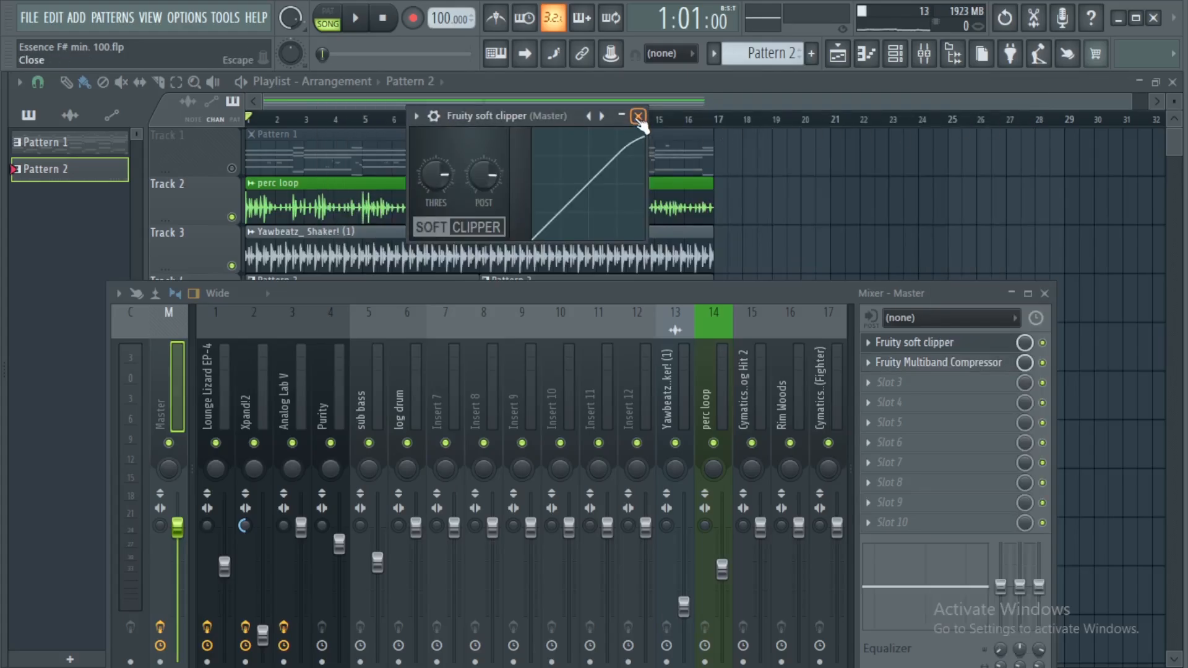
pyautogui.click(638, 116)
pyautogui.click(1045, 294)
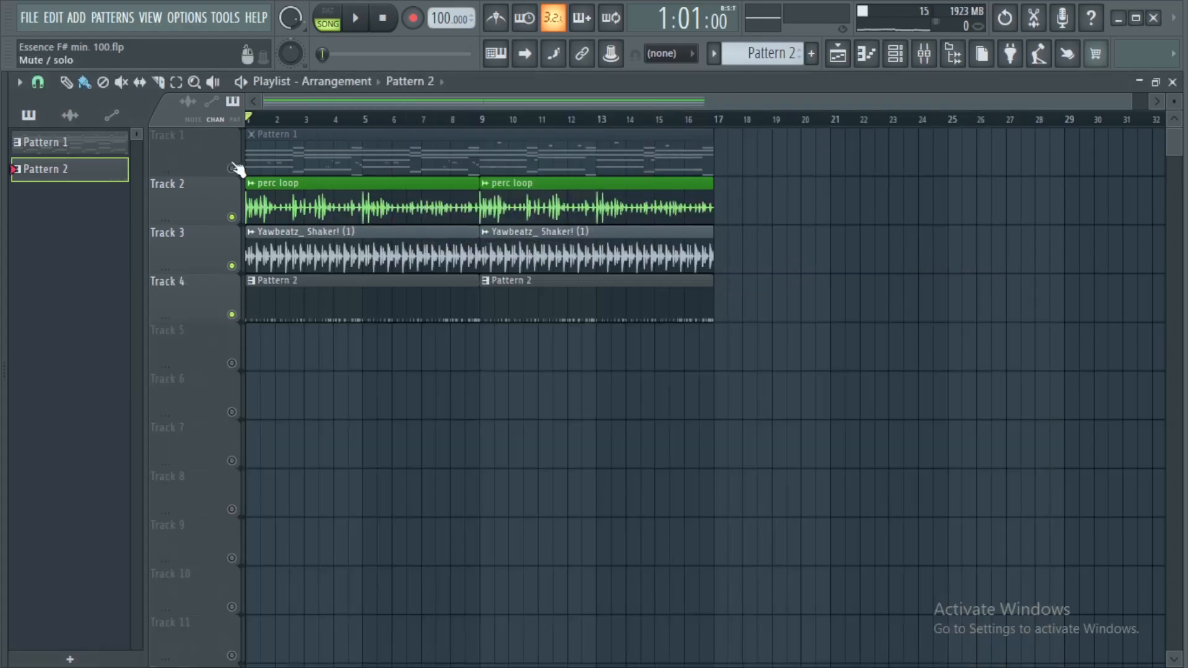
pyautogui.click(232, 167)
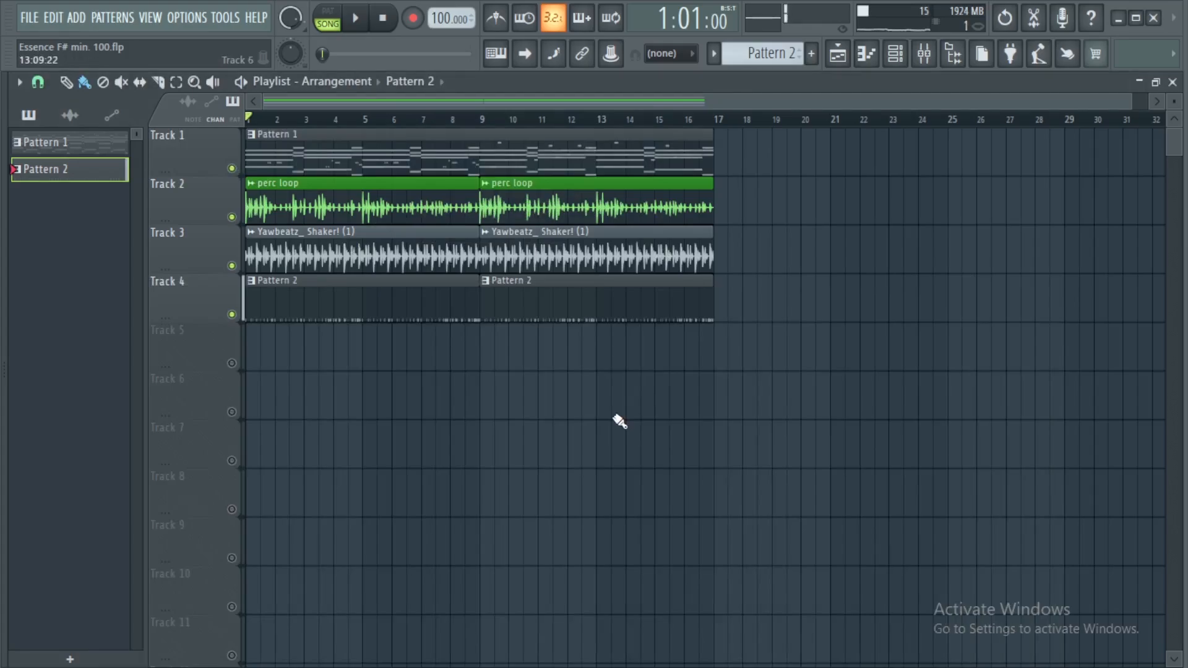